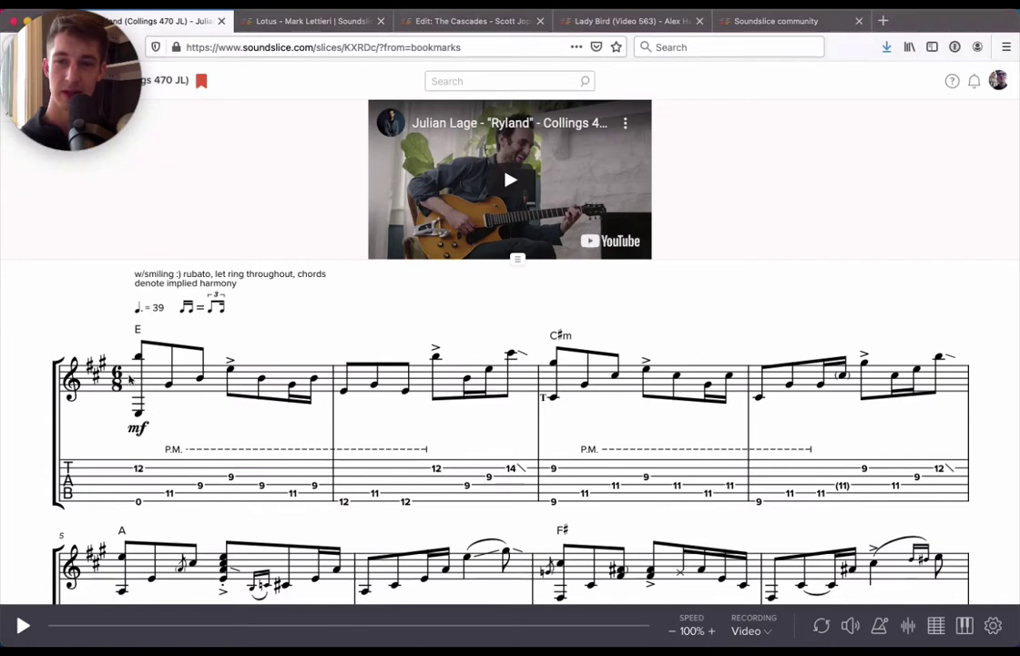
- Play the Ryland lesson with its video from measure 1's first note, pausing in measure 3
left_click(133, 394)
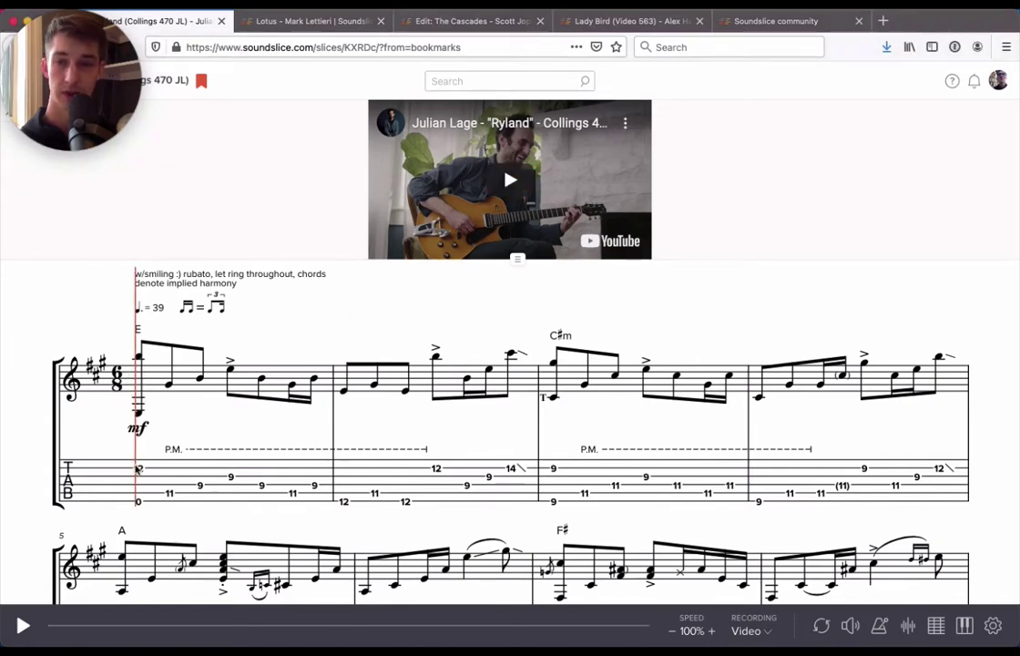
scroll(219, 418, "down", 1)
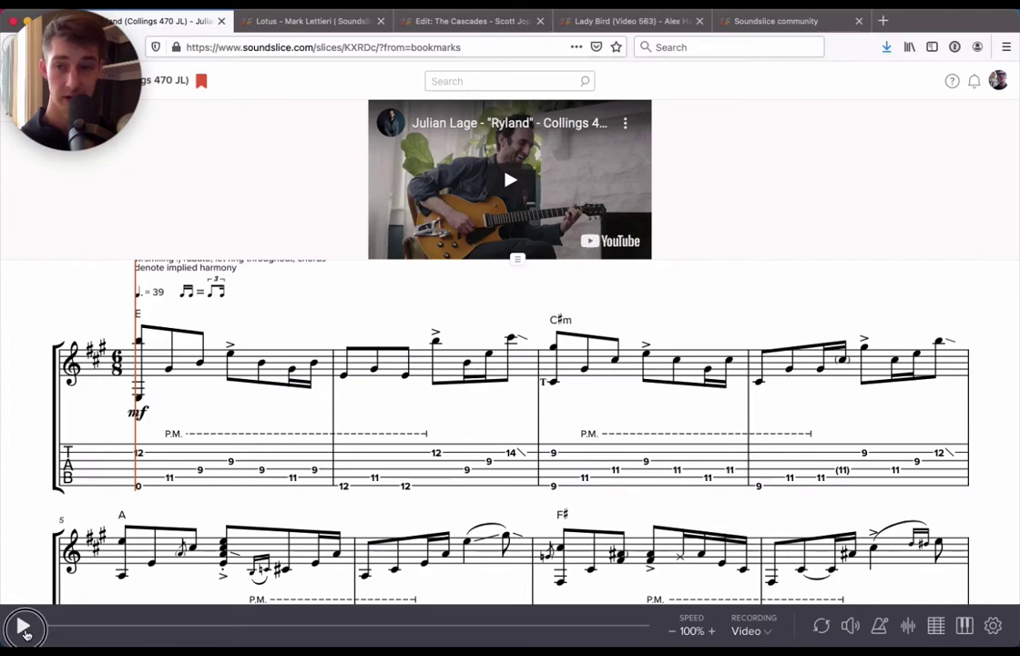
left_click(25, 629)
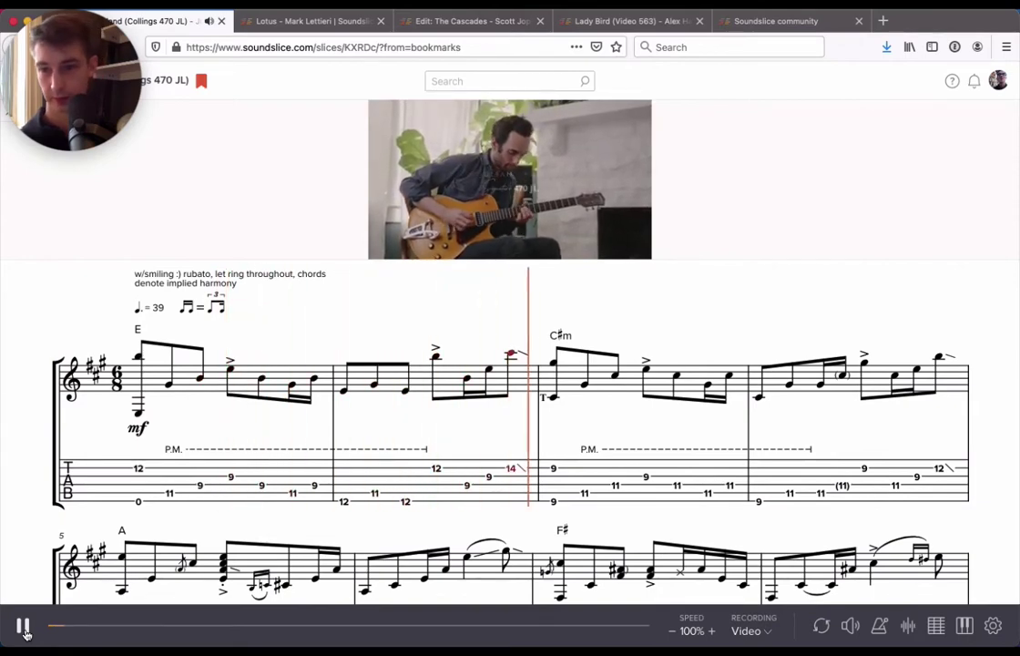
left_click(25, 630)
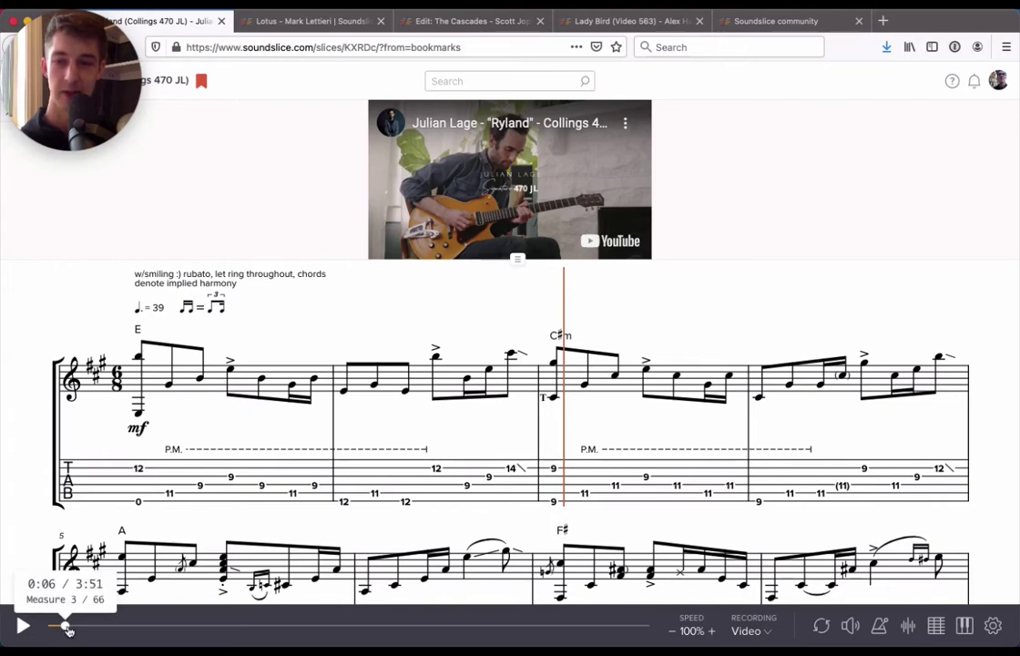
- Scrub playback ahead to measure 5, then jump to measures 9 and 8 by clicking notes
left_click(66, 628)
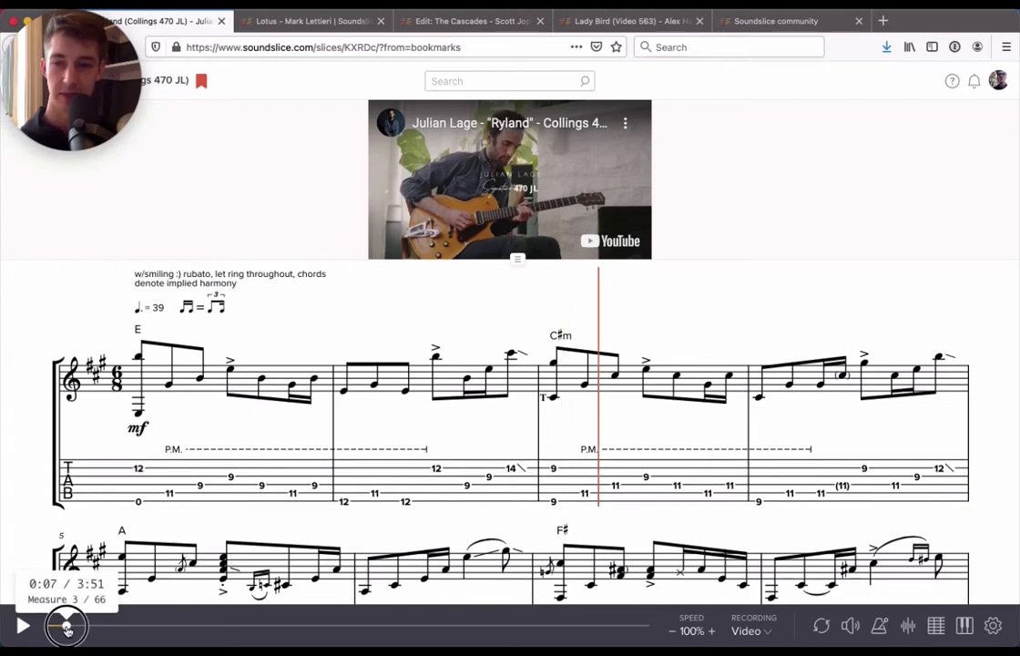
left_click_drag(66, 628, 143, 630)
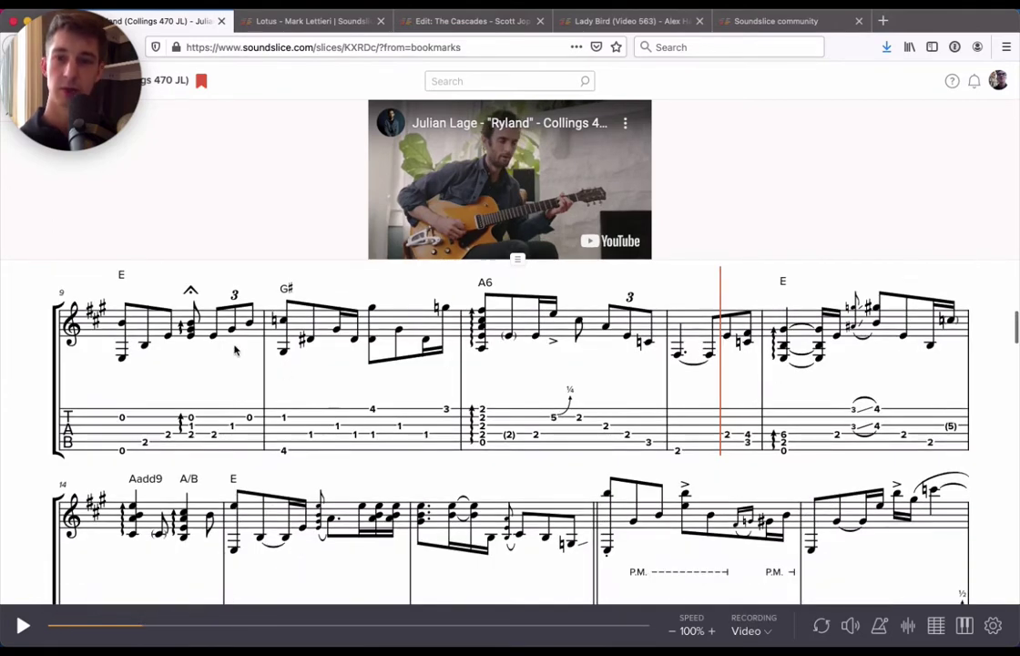
left_click(183, 334)
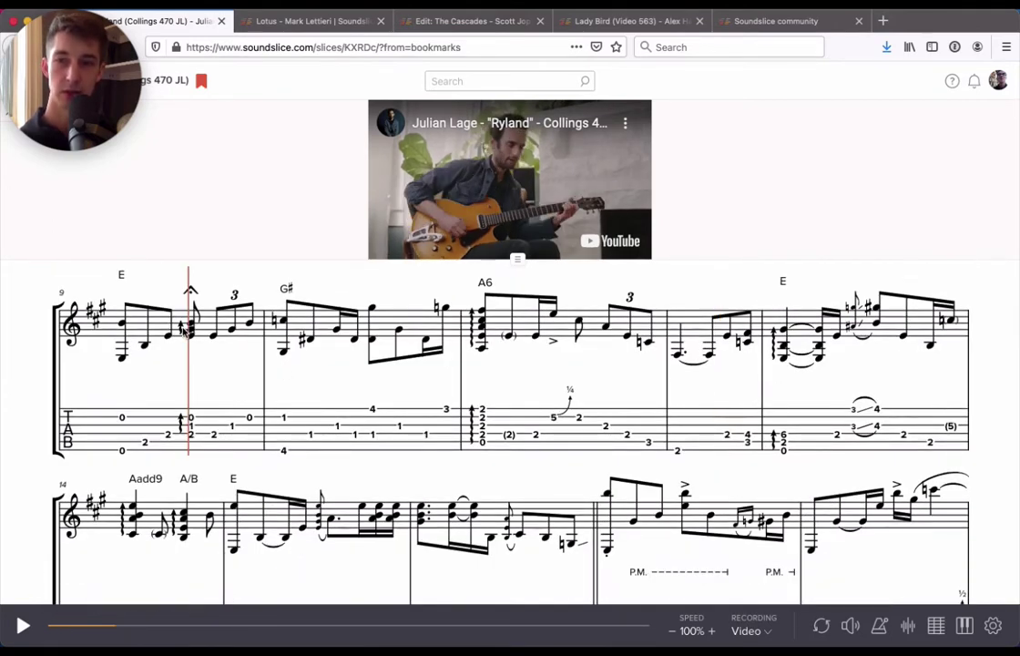
left_click(464, 364)
left_click(801, 387)
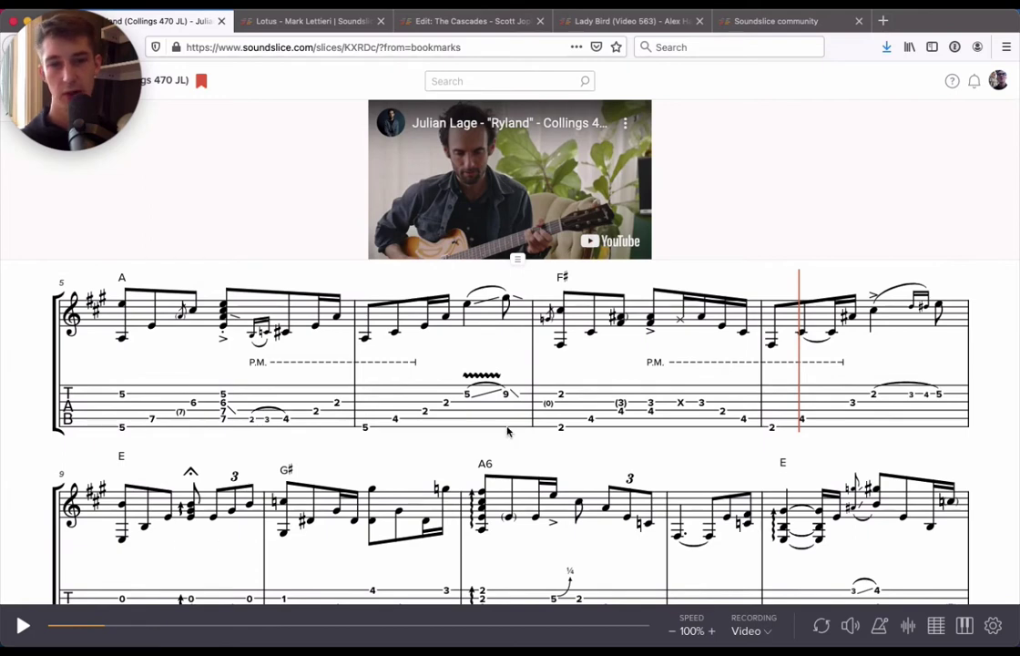
- Play from measure 5 and stop partway into measure 7
left_click(305, 334)
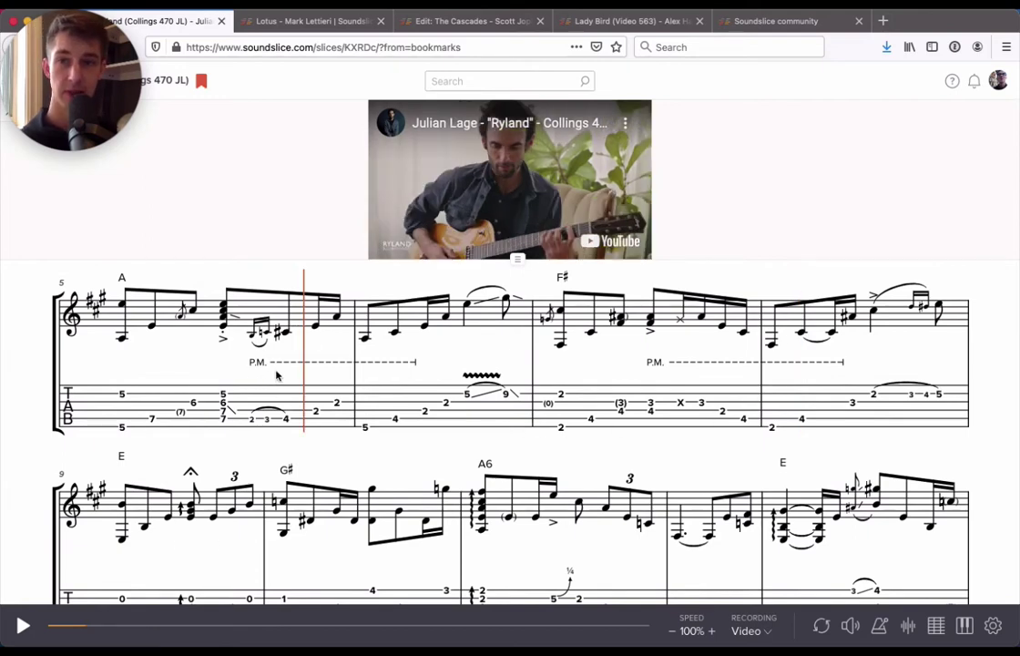
key("space")
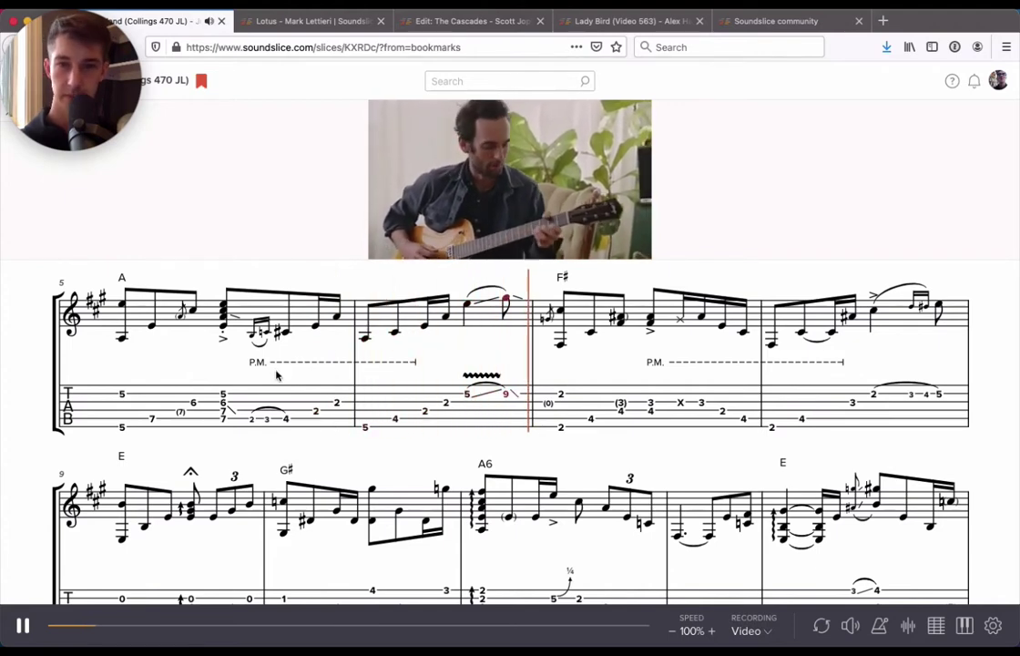
key("space")
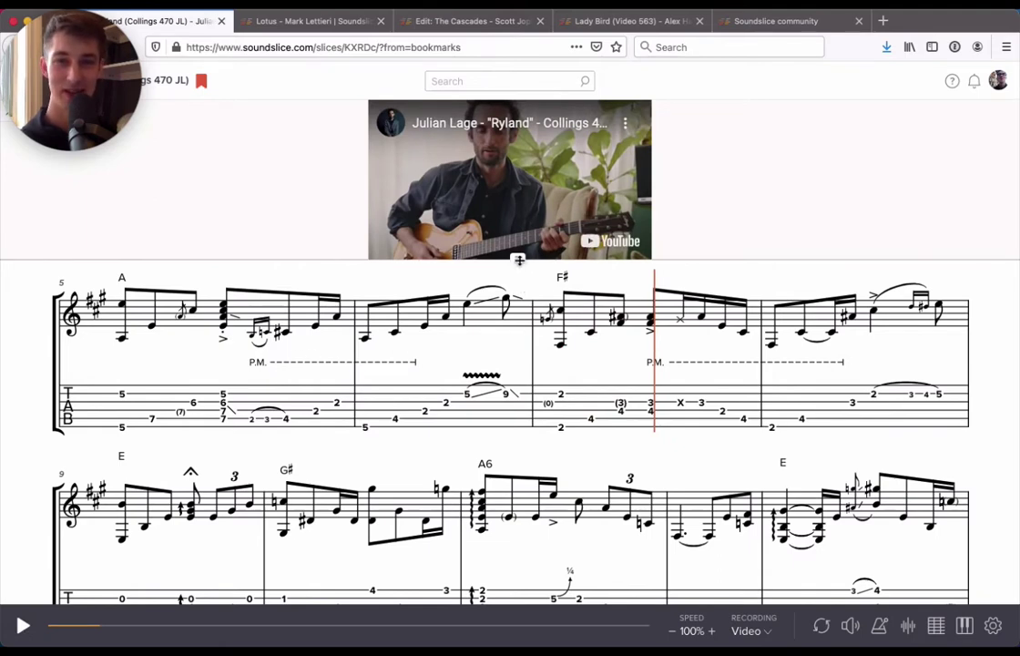
- Try the large-video-with-waveform layout, then settle on a small video left of a wider score
left_click_drag(517, 259, 516, 307)
left_click(664, 213)
left_click(660, 113)
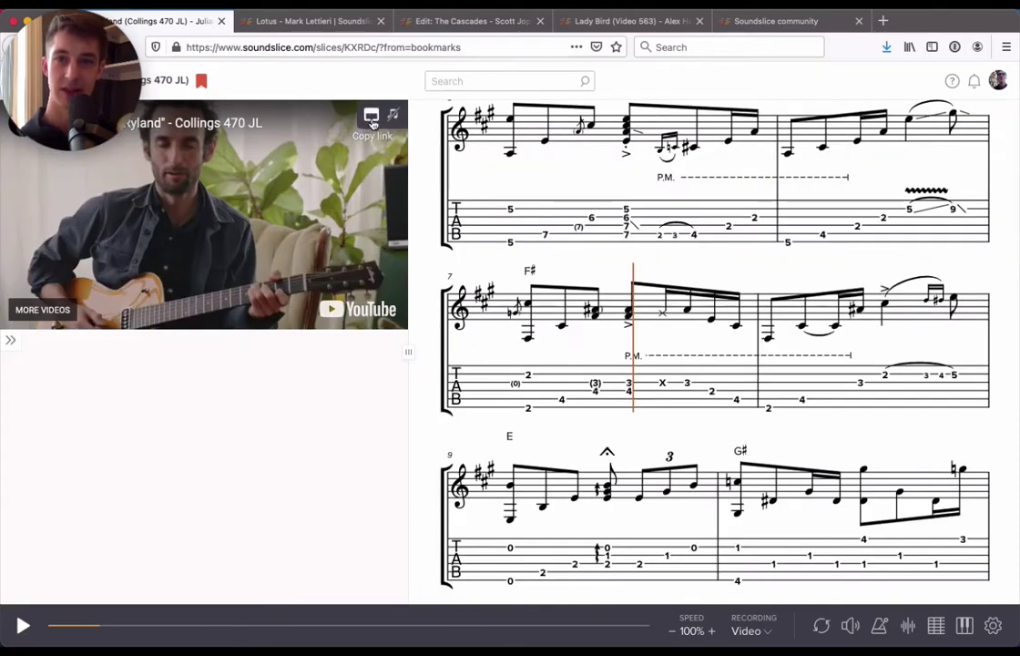
left_click(393, 117)
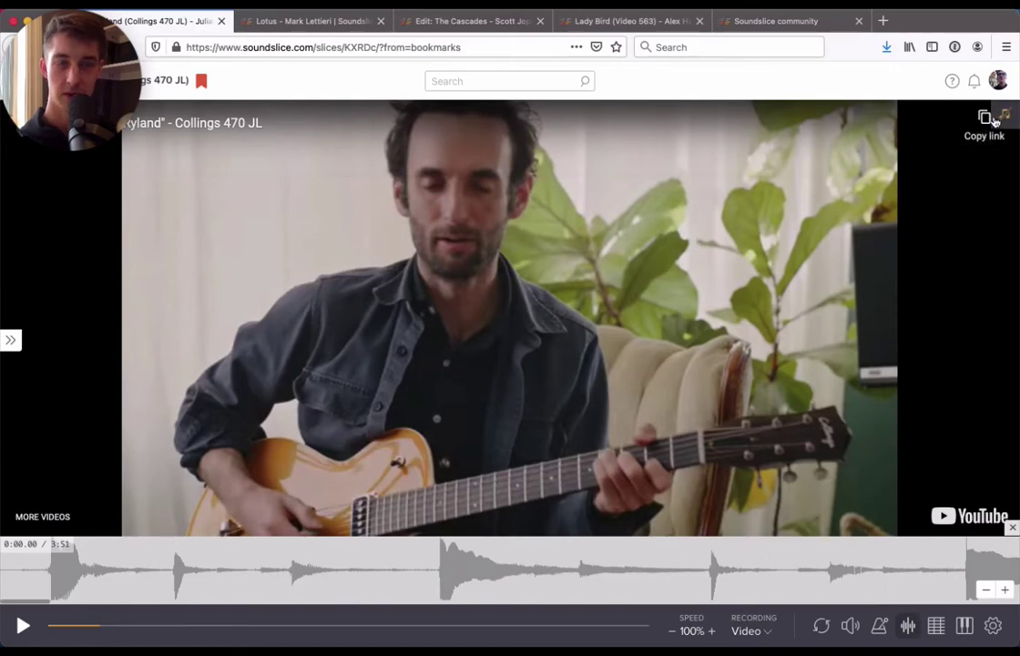
left_click(1004, 115)
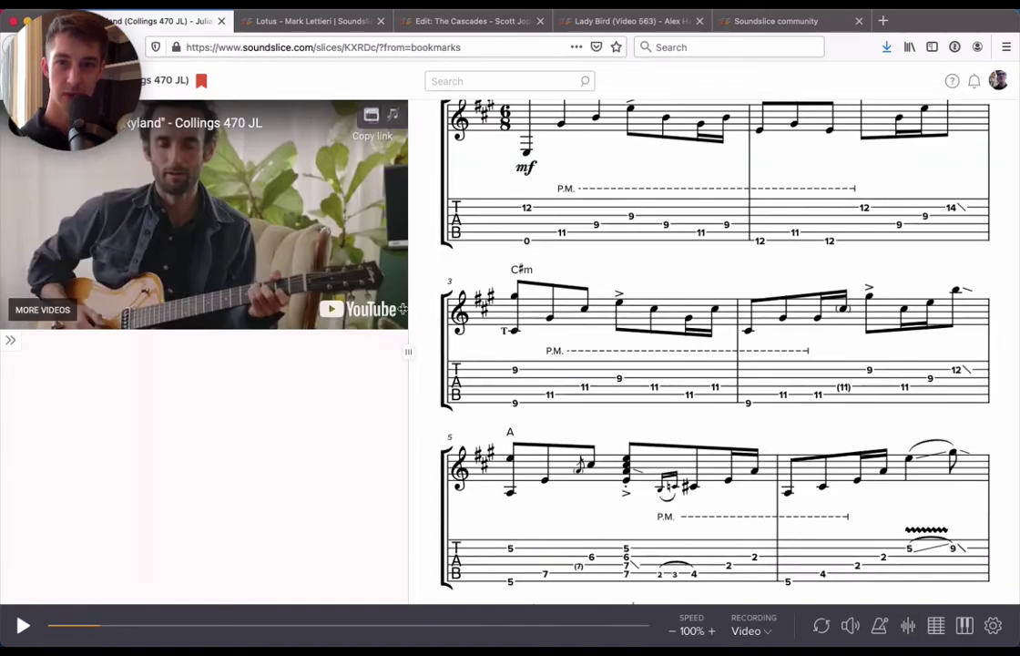
left_click_drag(402, 355, 386, 350)
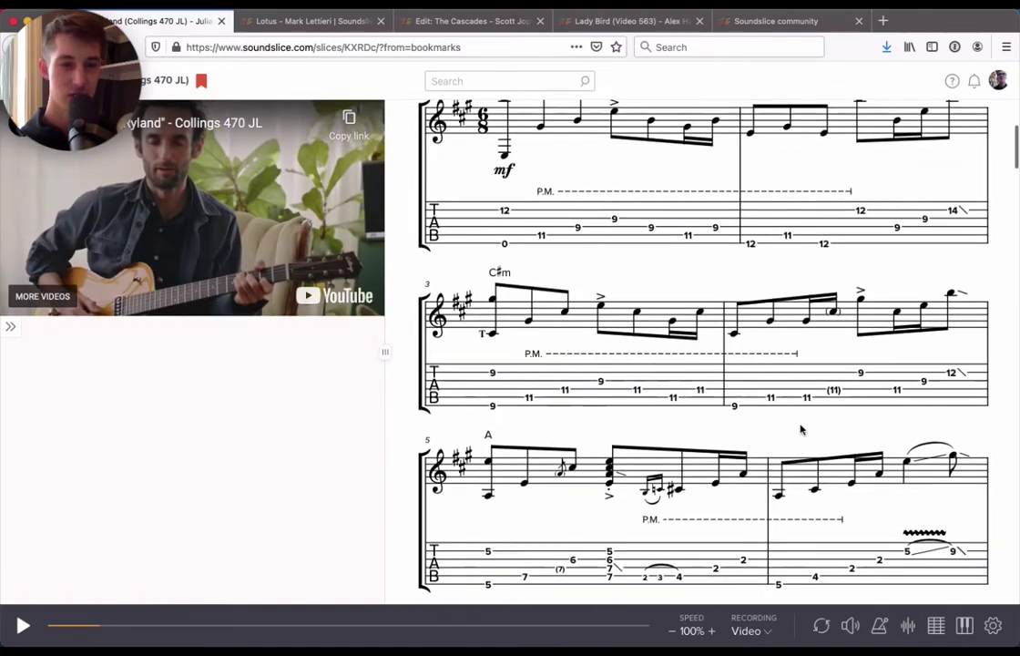
- Set the notation zoom level to 103% in Settings so three measures fit per line
left_click(995, 631)
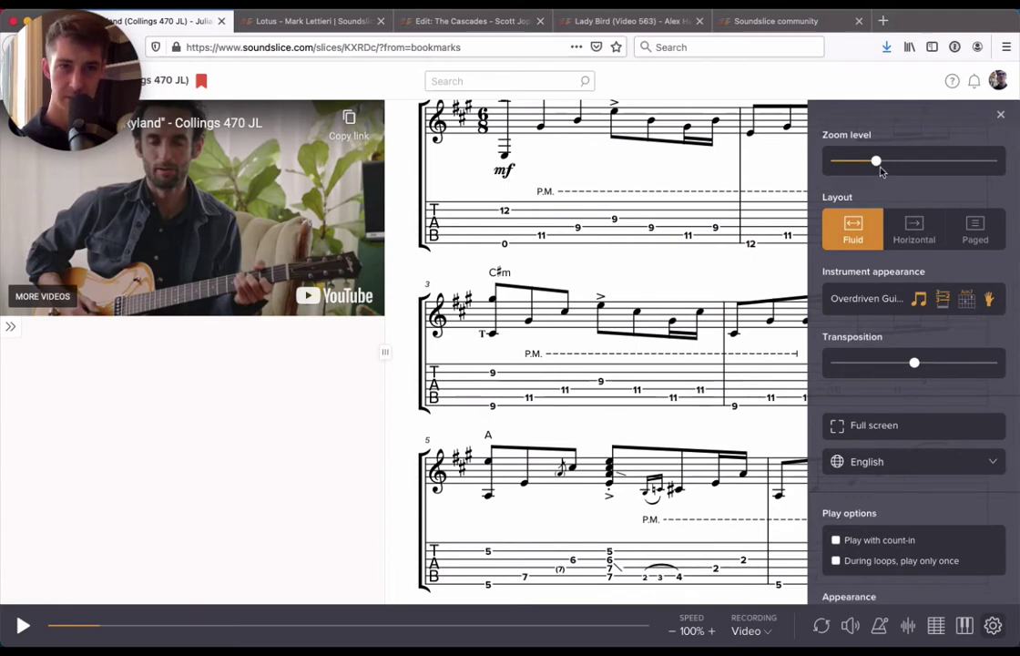
mouse_move(877, 164)
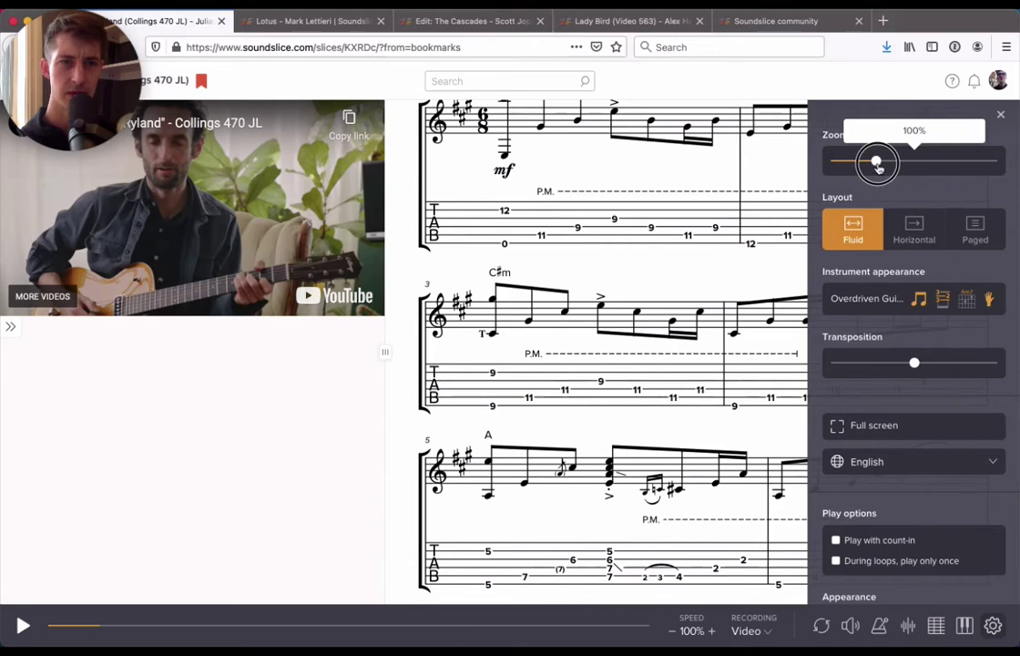
mouse_move(877, 164)
left_mouse_down()
mouse_move(888, 166)
mouse_move(863, 161)
left_mouse_up()
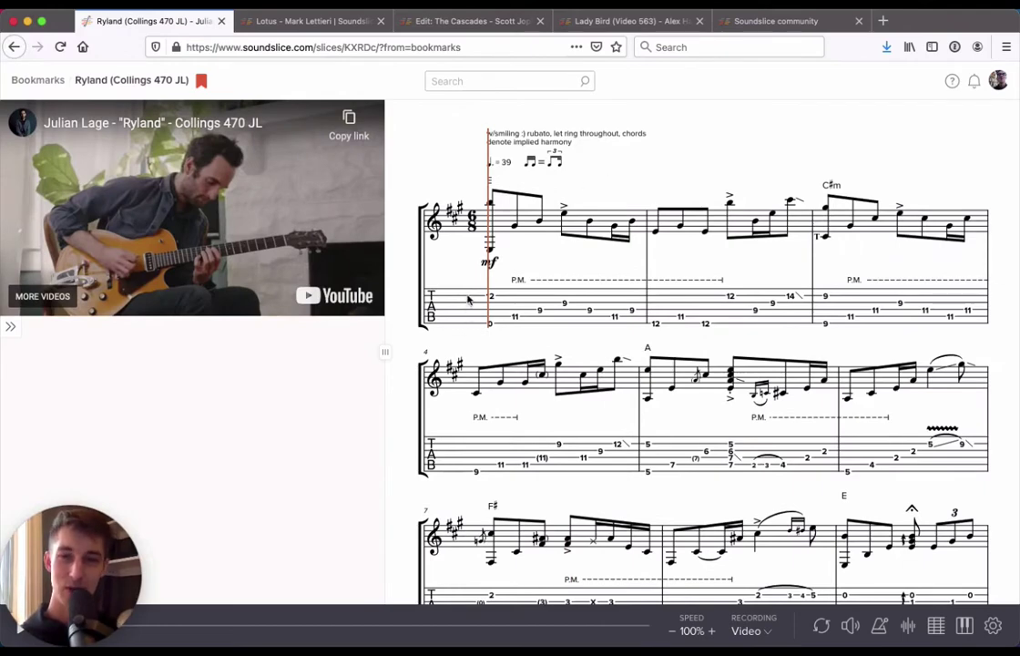
- Select measures 1–2 as a range and toggle looping off and back on
left_click_drag(479, 289, 651, 273)
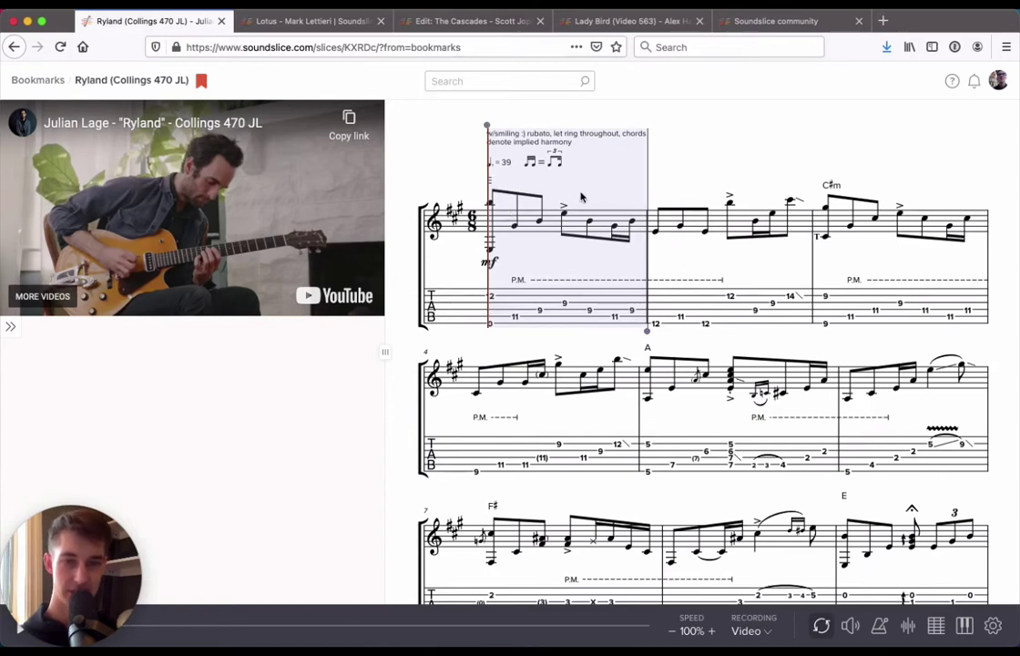
mouse_move(671, 193)
left_mouse_down()
mouse_move(809, 176)
mouse_move(650, 182)
left_mouse_up()
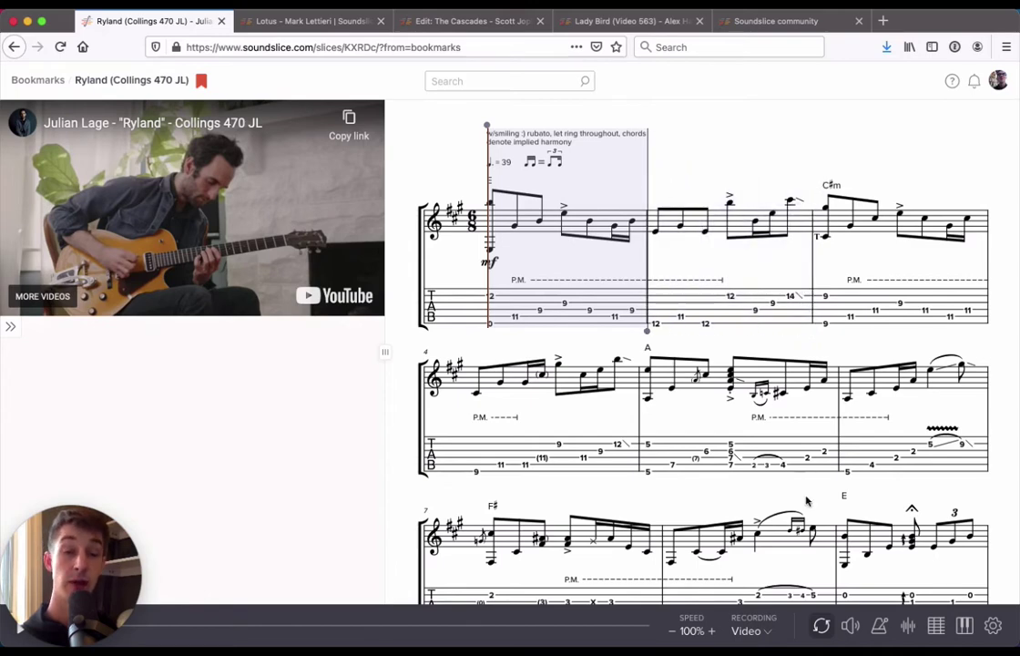
left_click(822, 627)
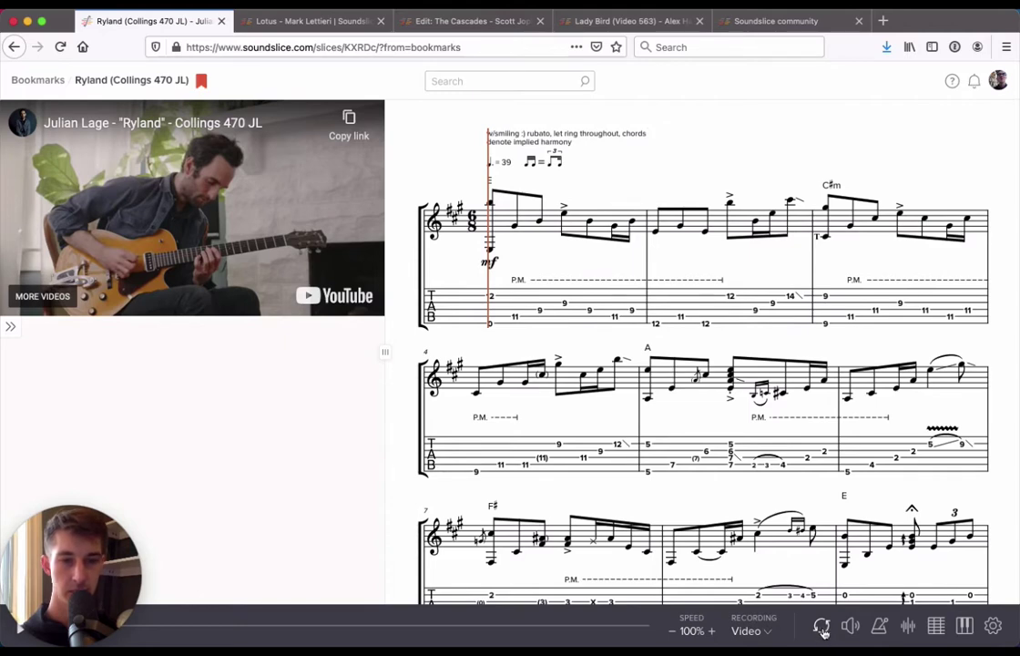
left_click(822, 627)
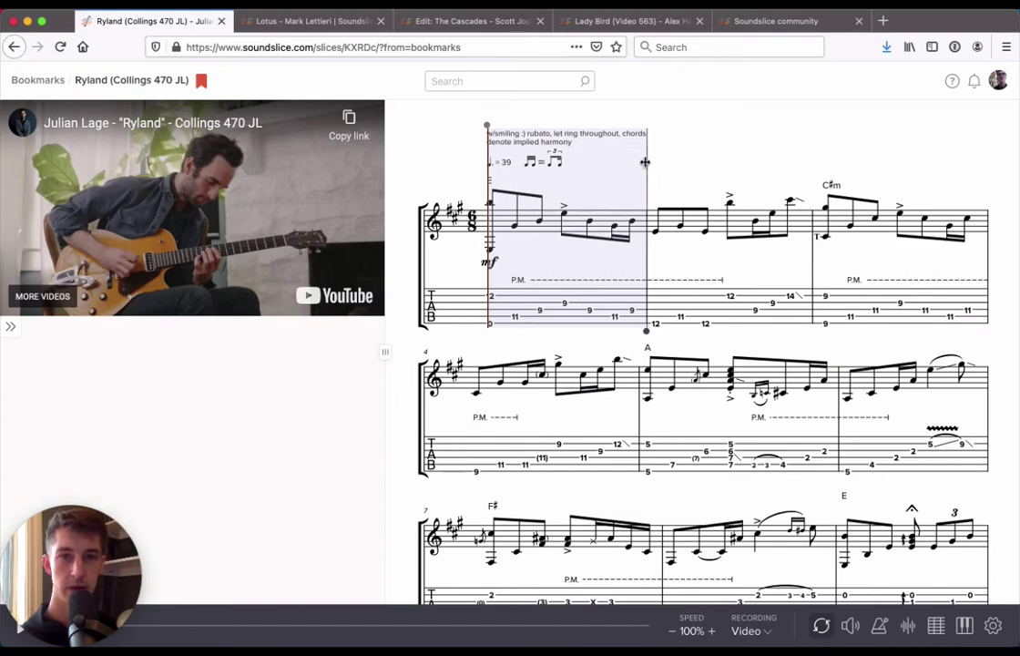
mouse_move(647, 155)
left_mouse_down()
mouse_move(799, 159)
mouse_move(771, 146)
mouse_move(647, 144)
left_mouse_up()
- Adjust the loop to cover exactly measure 1, then play and pause it
left_click_drag(490, 382, 637, 387)
left_click(583, 216)
left_click_drag(583, 216, 649, 215)
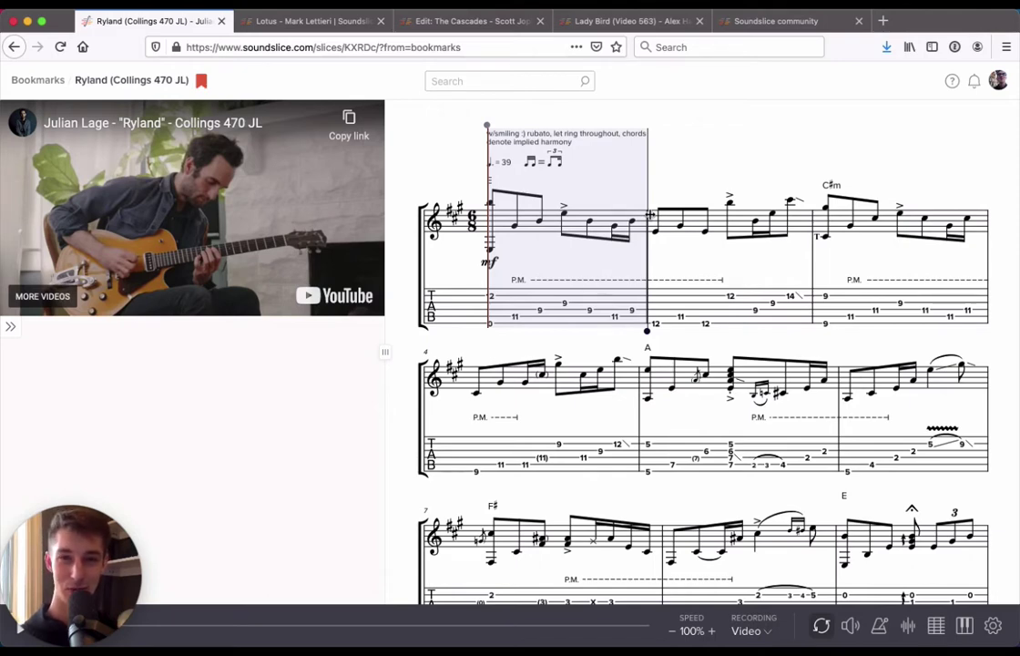
key("space")
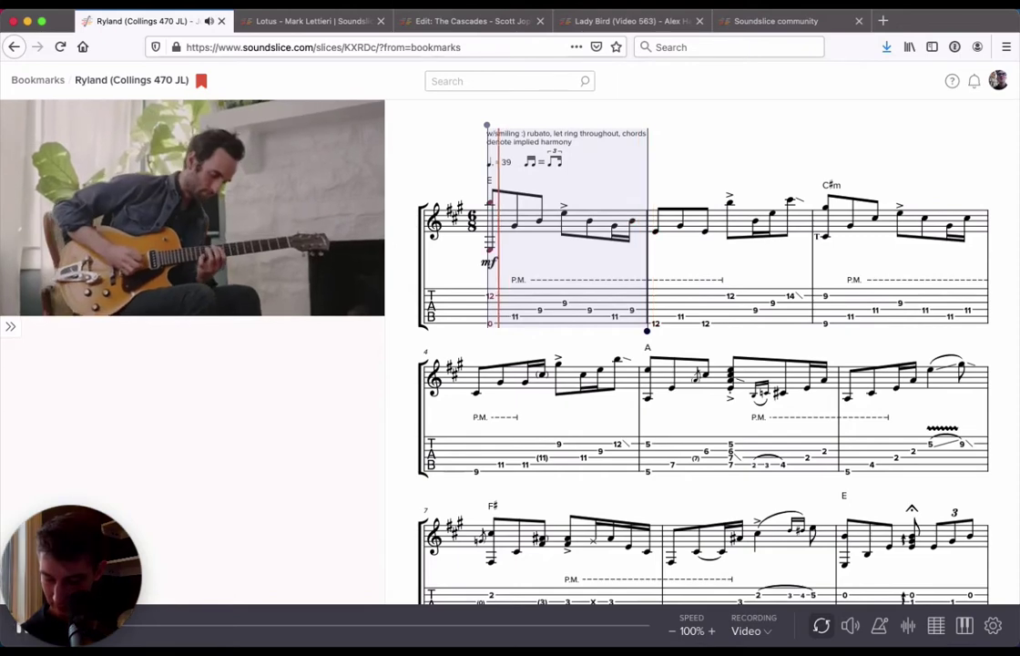
key("space")
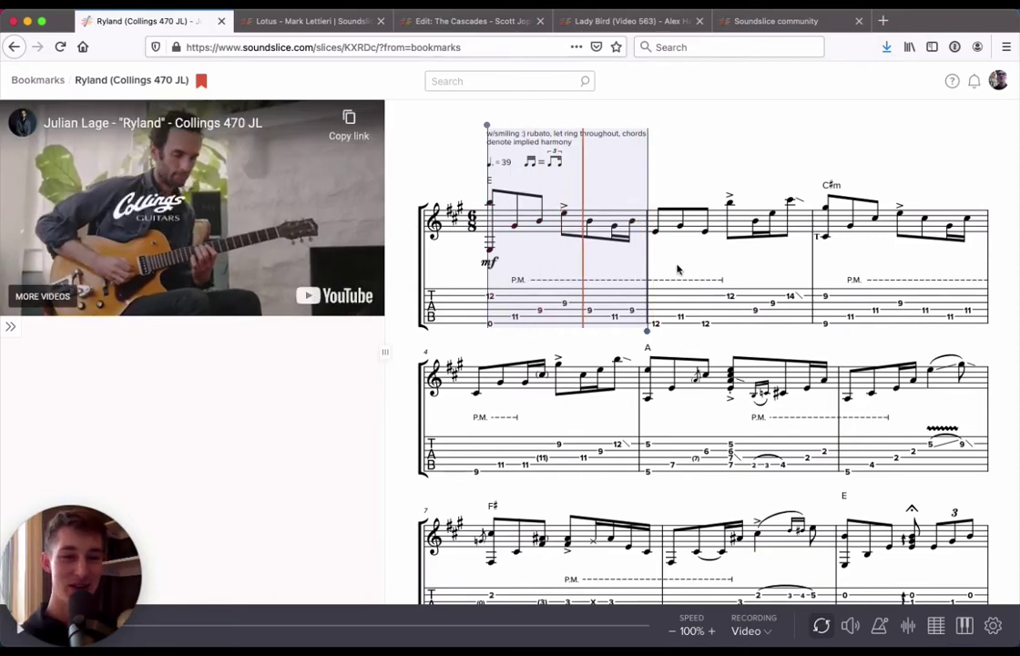
left_click(674, 635)
key("space")
left_click(674, 635)
left_click(674, 635)
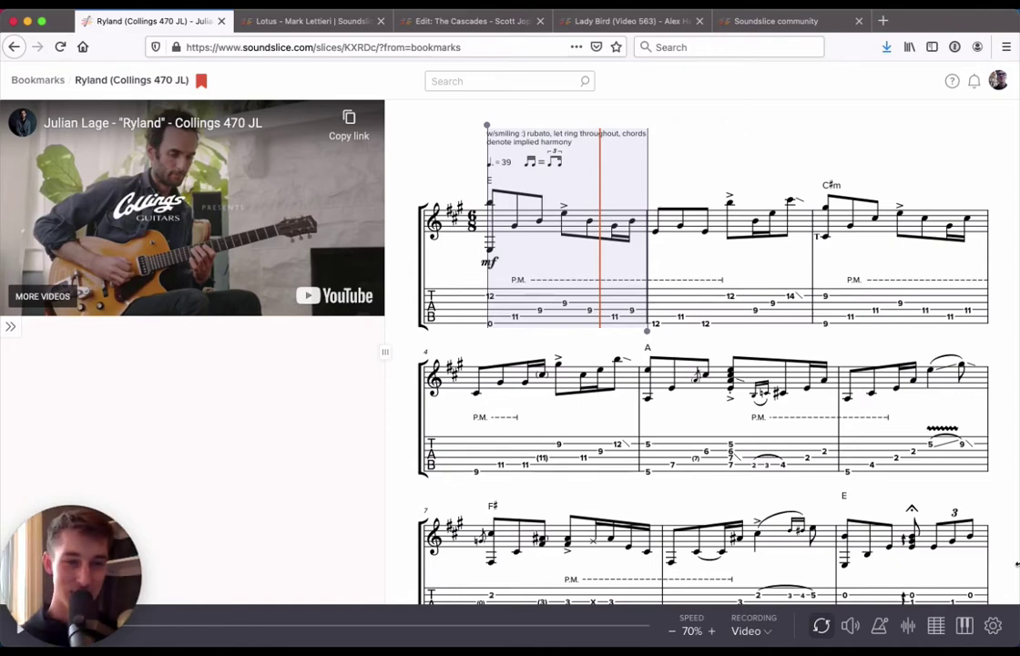
- Enable 'Play with count-in' in the player Settings
left_click(993, 626)
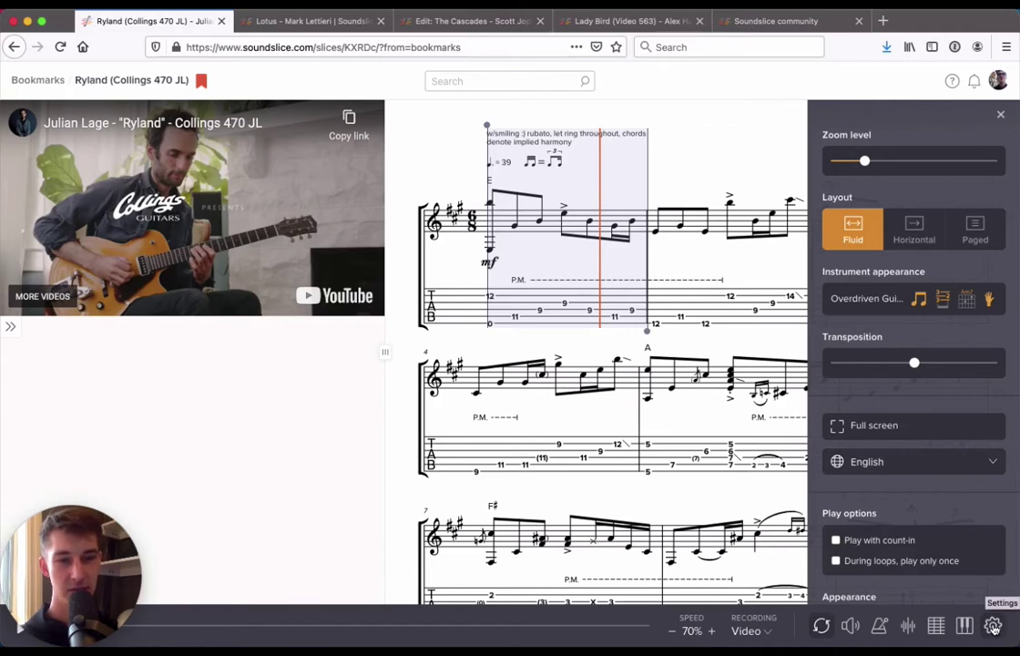
scroll(900, 517, "down", 1)
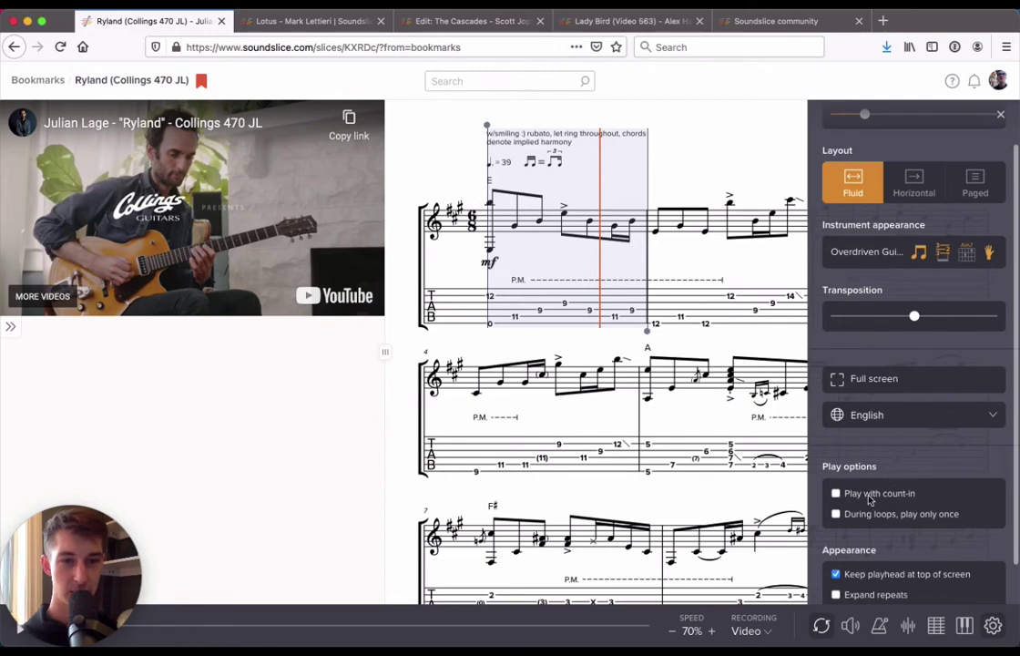
left_click(835, 493)
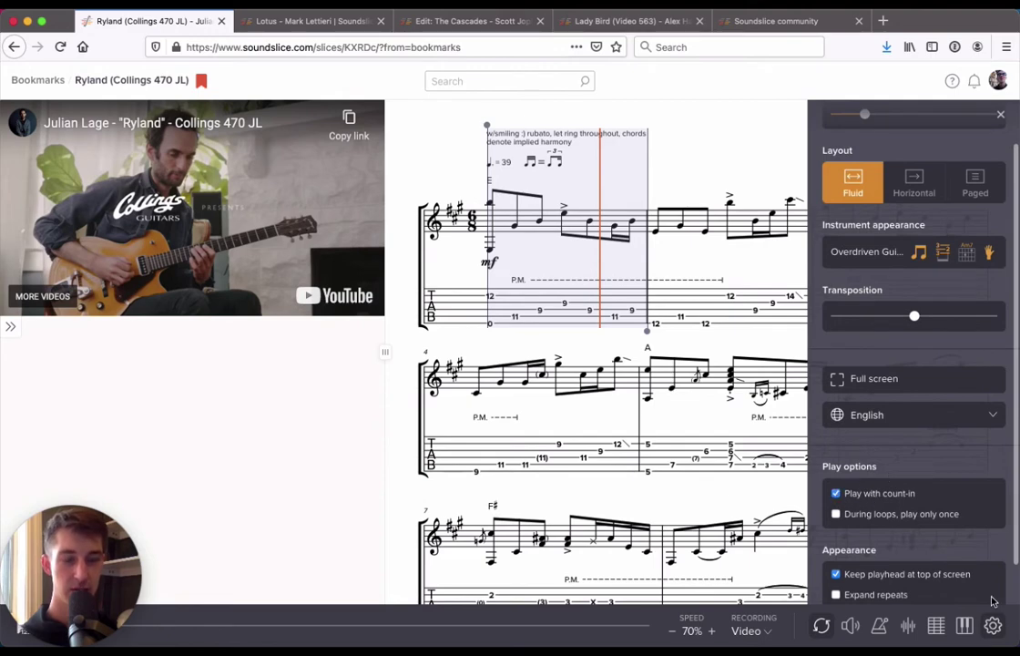
left_click(994, 628)
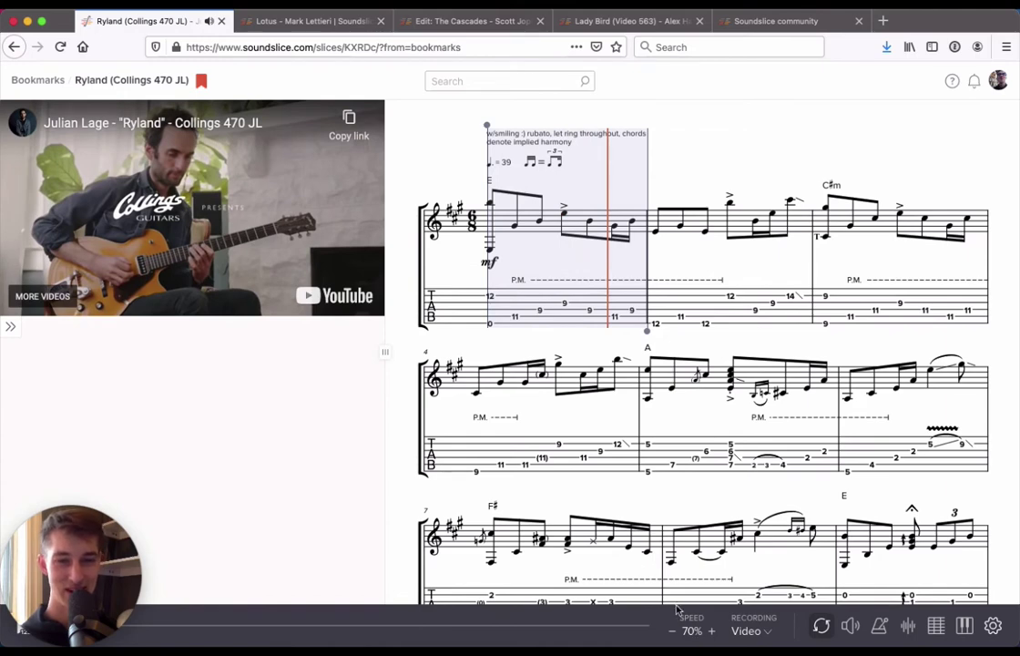
- Restore speed to 100%, switch the recording to Synthetic, and play into measure 3
left_click(711, 630)
left_click(712, 630)
left_click(711, 631)
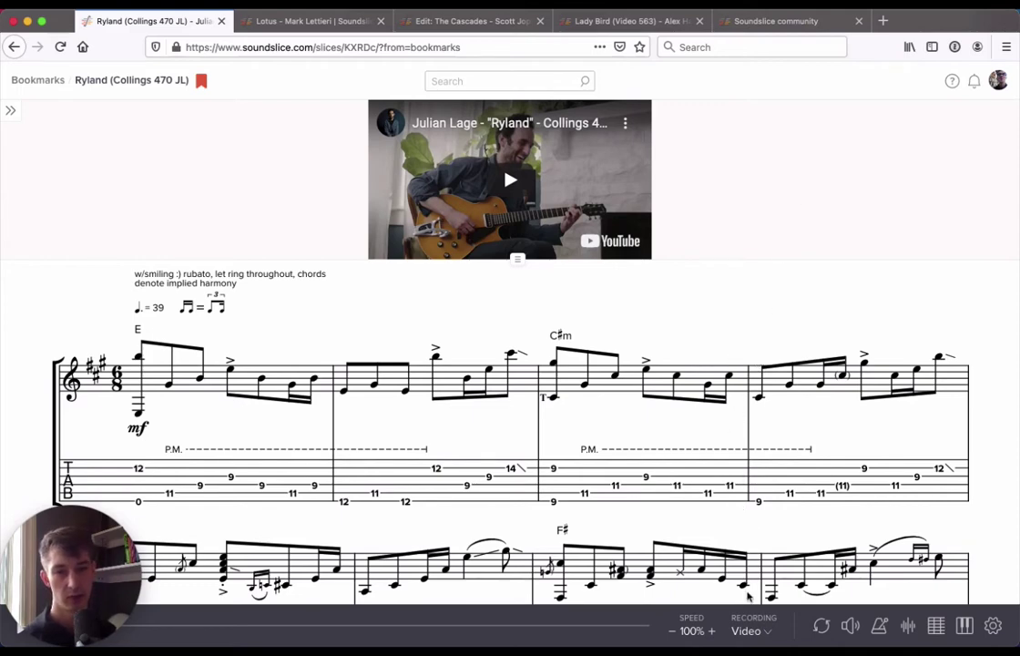
left_click(750, 631)
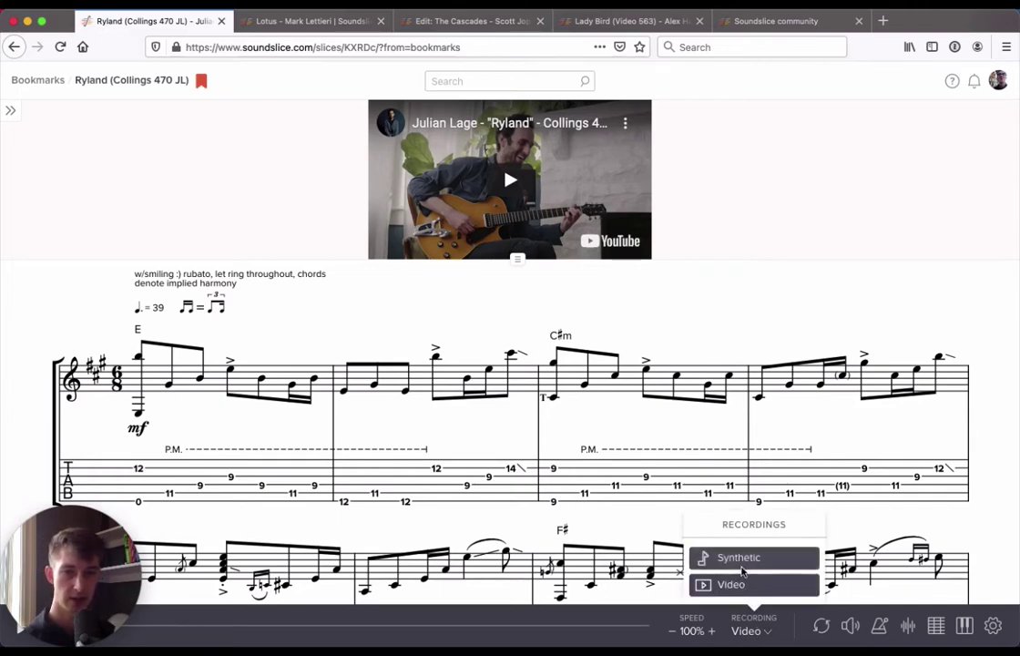
left_click(739, 557)
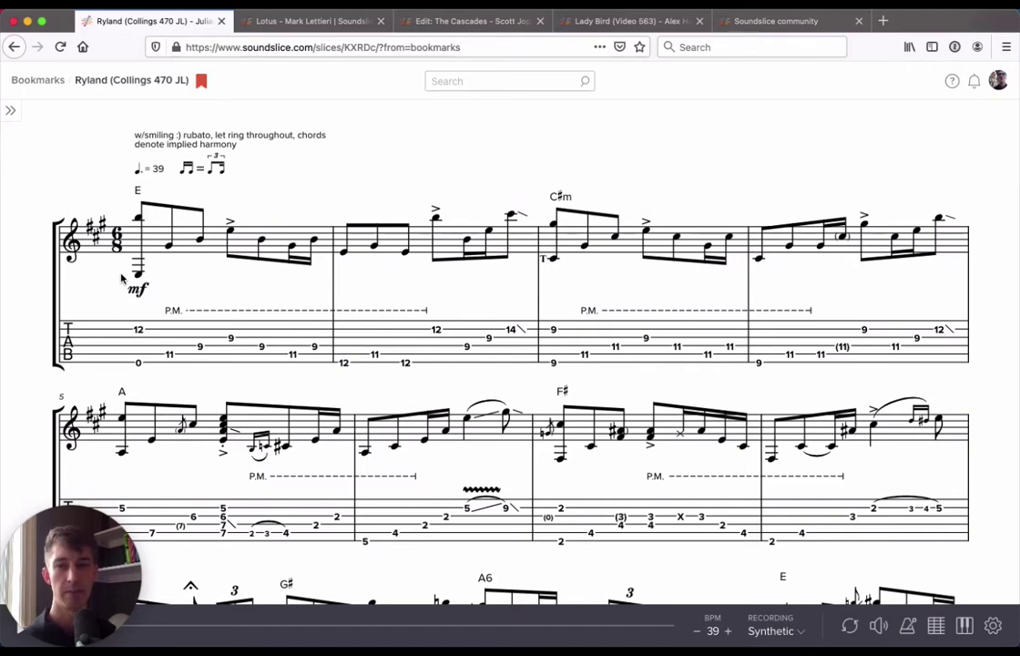
key("space")
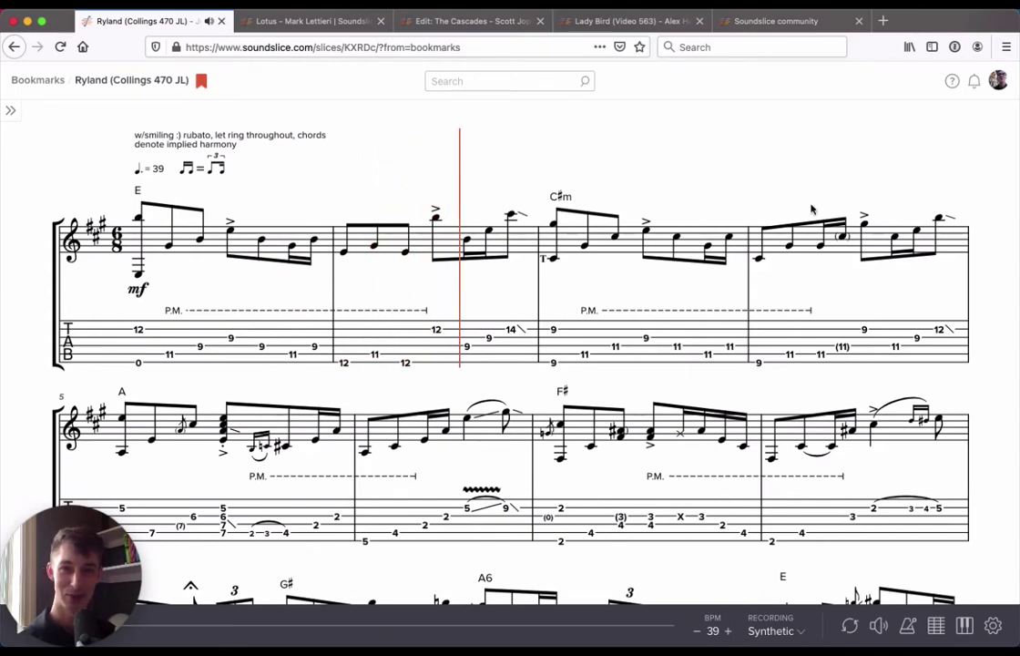
key("Left")
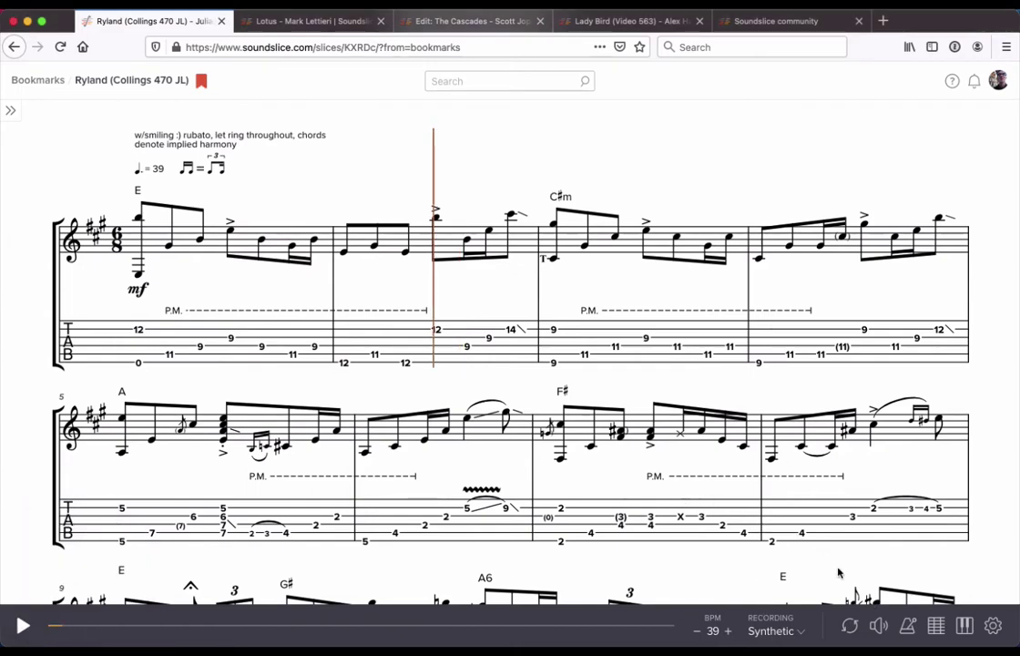
- Adjust overall volume and set the guitar track's sound to 'Guitar: Acoustic nylon'
left_click(879, 626)
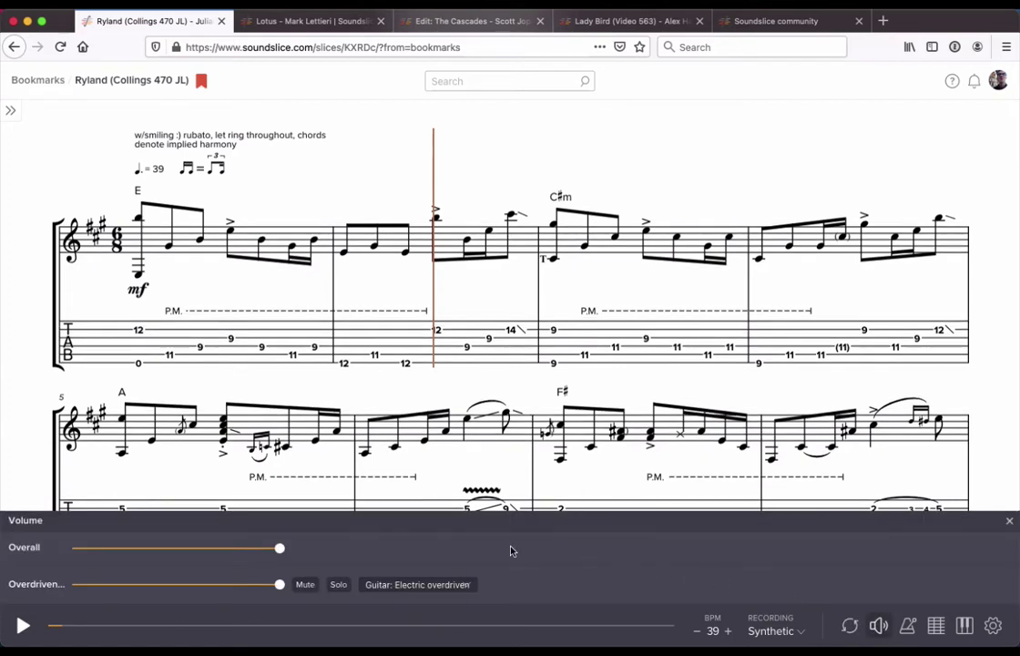
left_click_drag(280, 548, 288, 592)
left_click(452, 584)
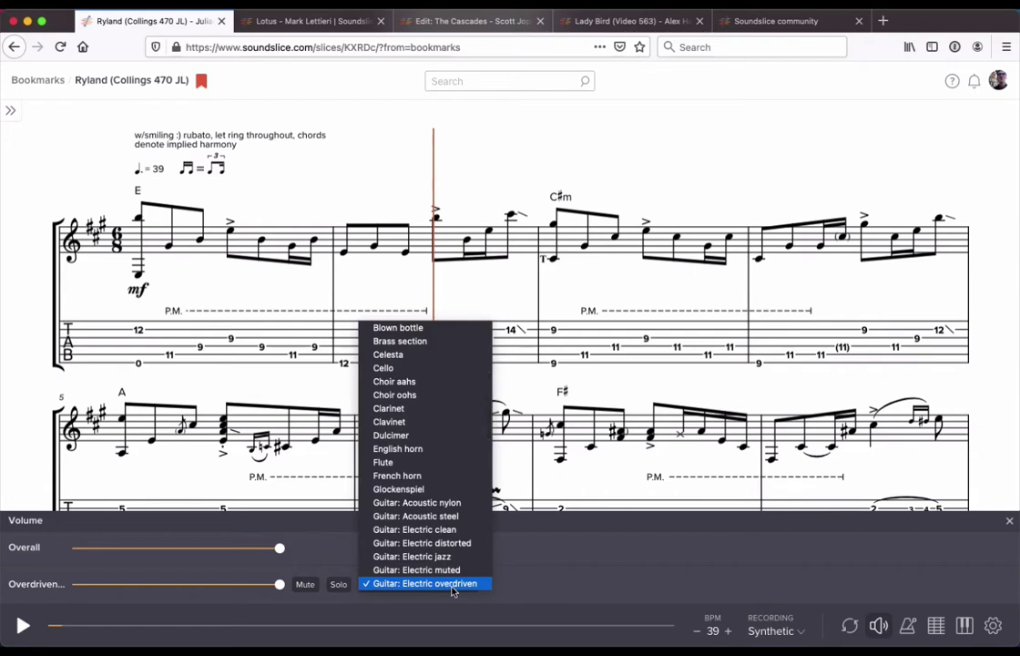
scroll(453, 570, "down", 3)
scroll(452, 570, "down", 2)
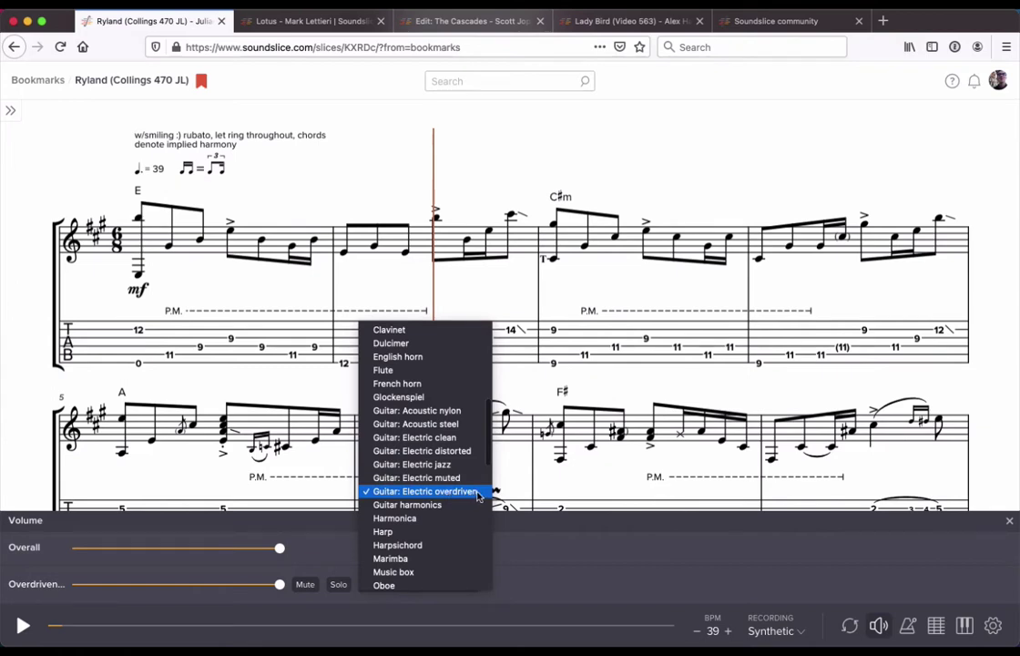
left_click(477, 415)
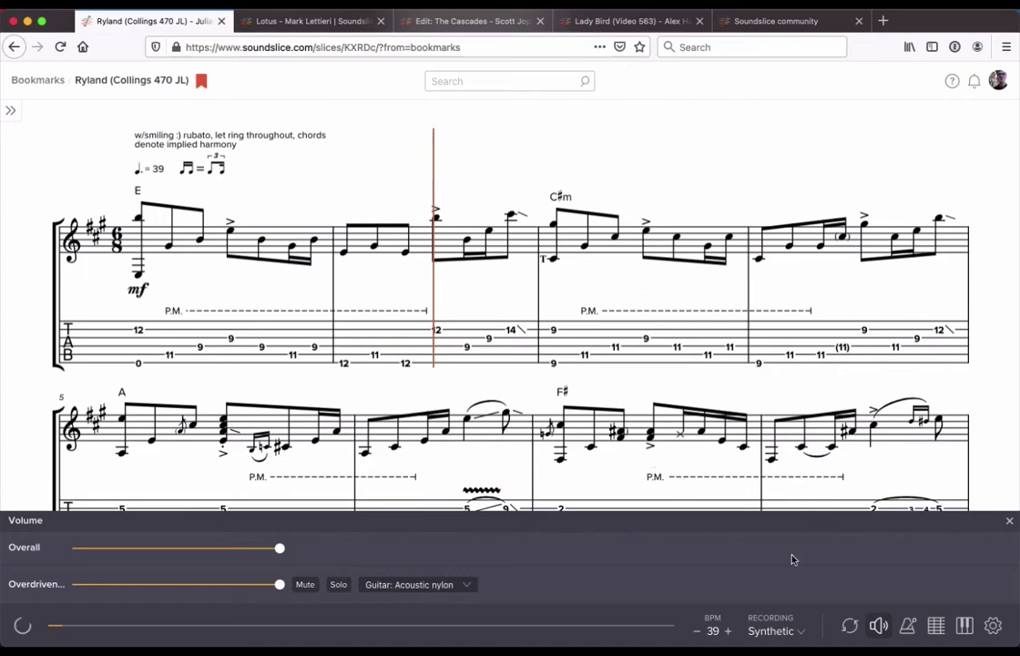
left_click(879, 626)
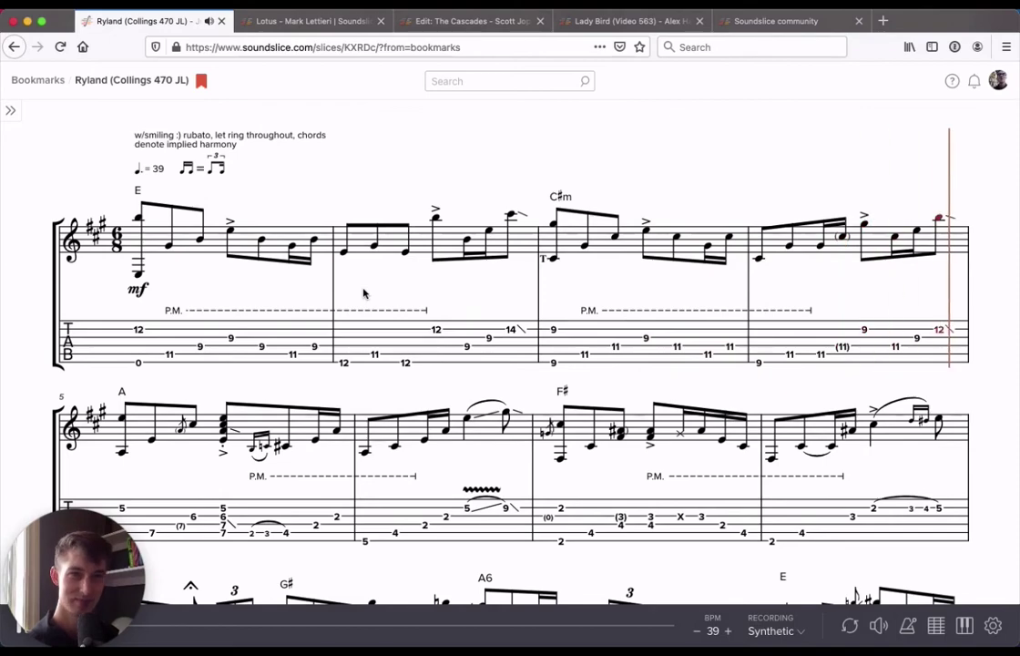
- Show the piano keyboard view and play to watch its keys light up
key("space")
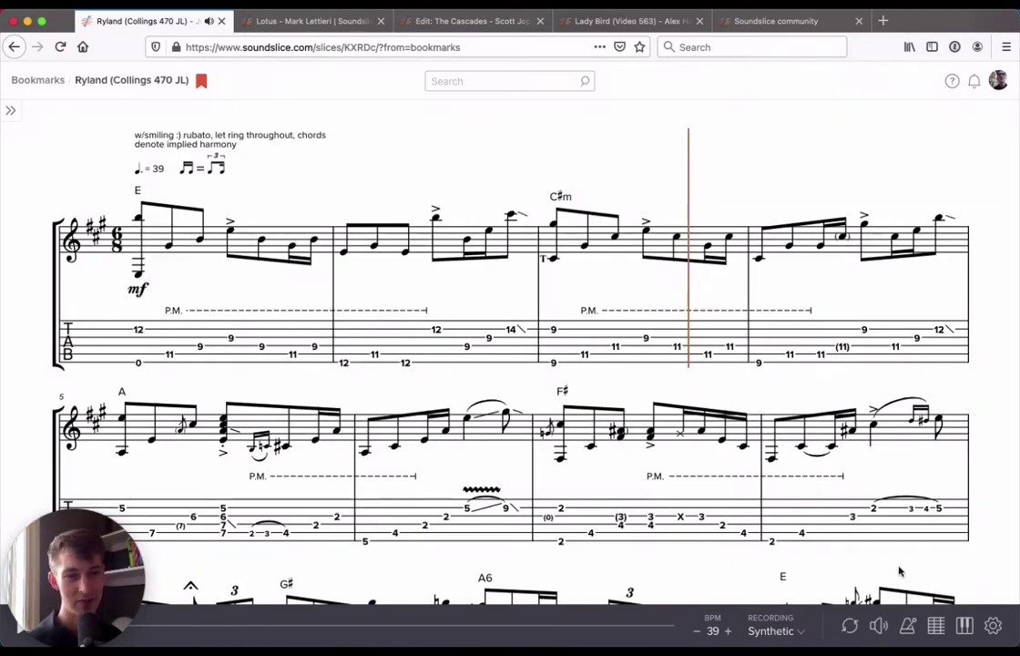
left_click(967, 638)
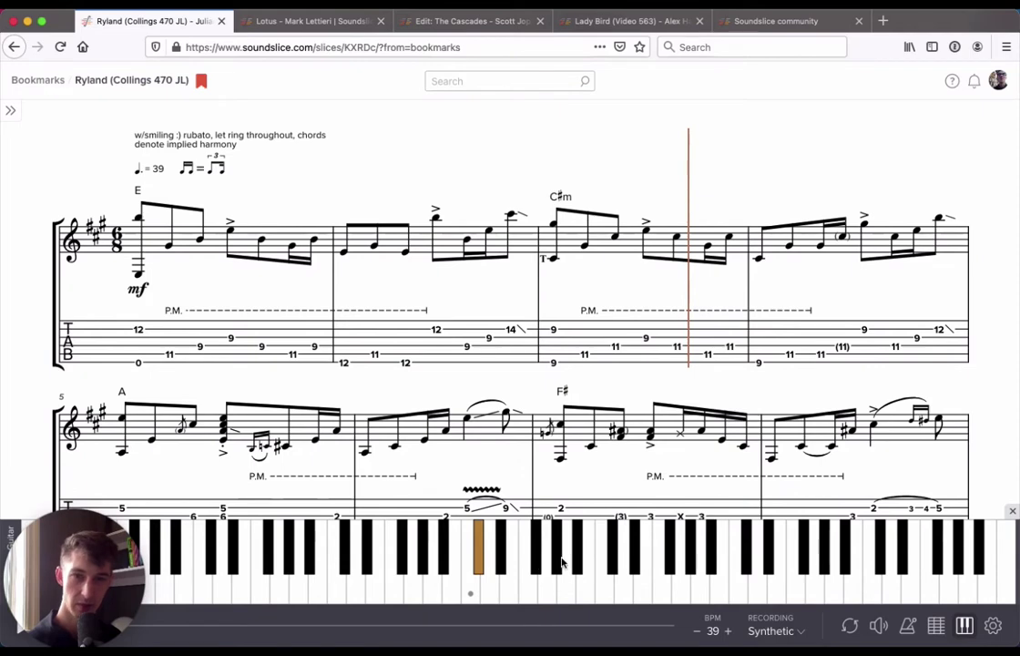
key("space")
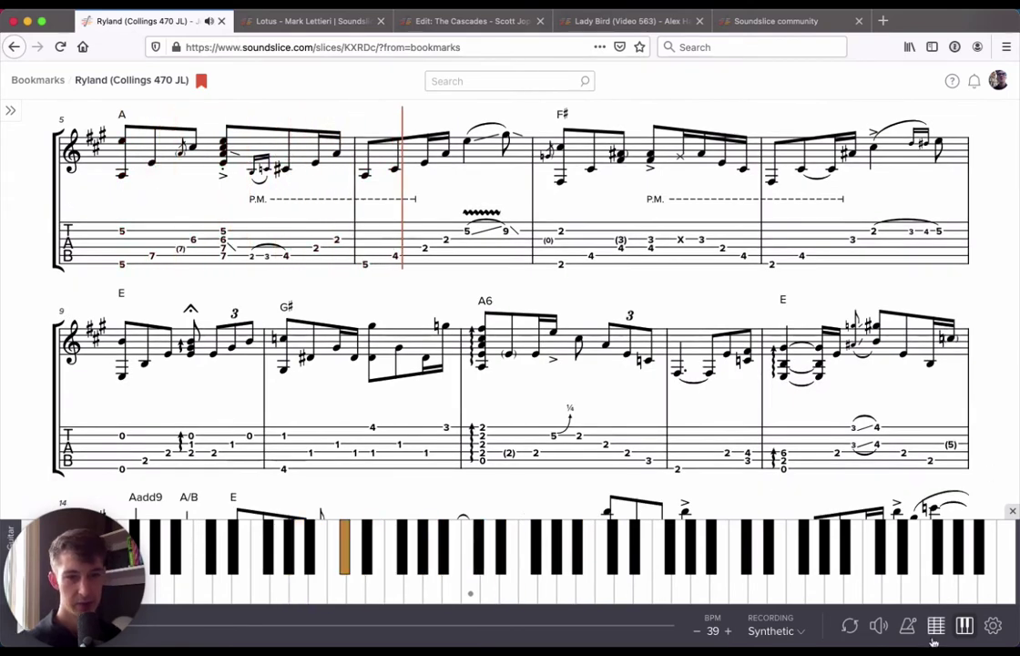
- Replace the piano keyboard with a guitar fretboard and step forward one note
left_click(964, 626)
left_click(933, 636)
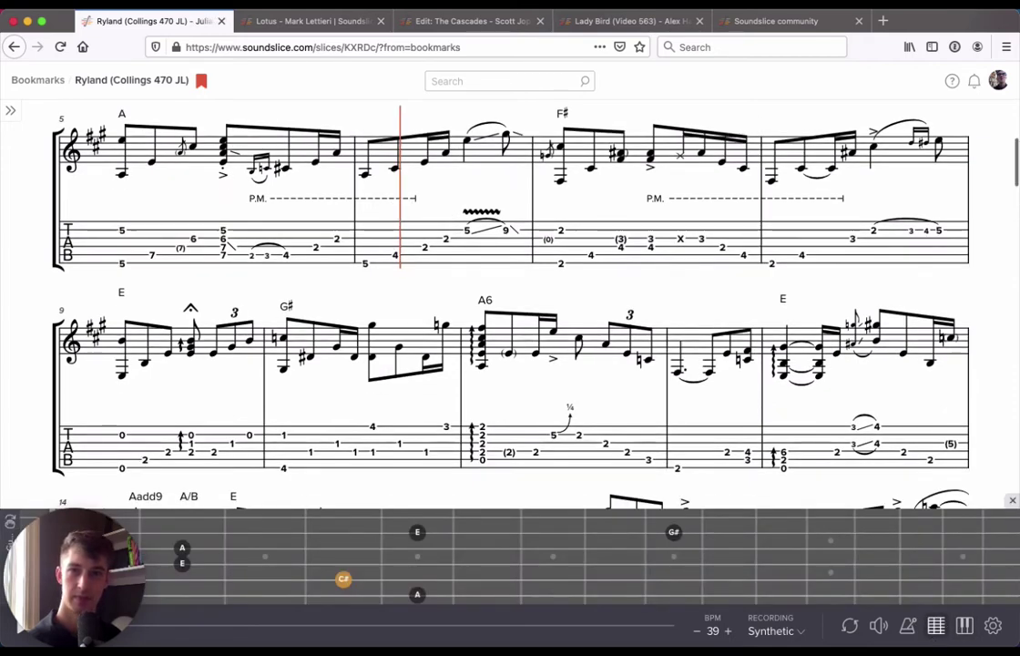
key("Right")
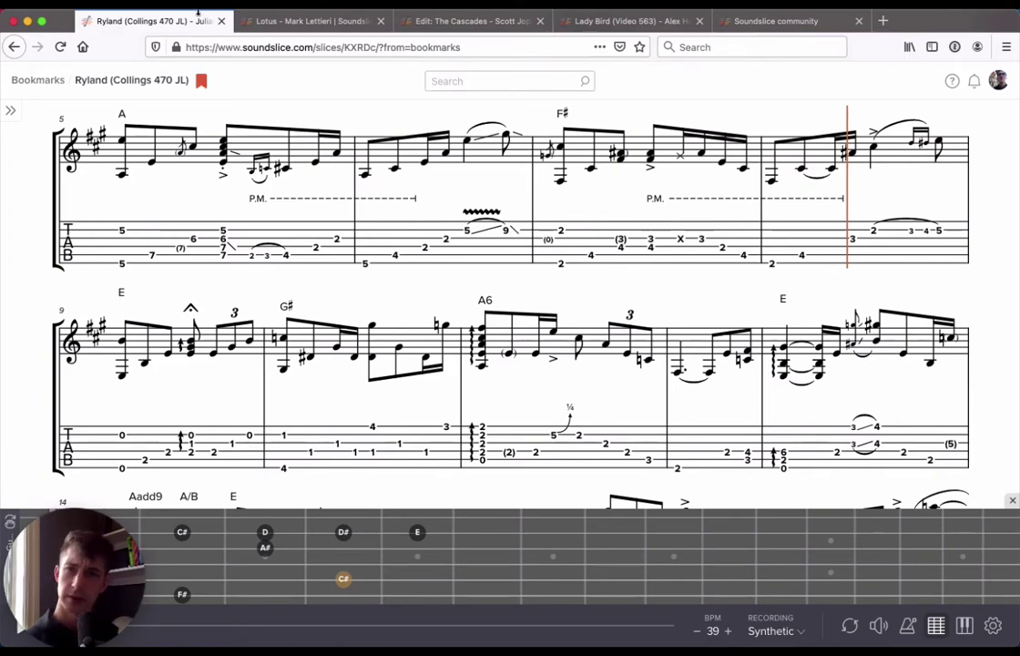
- Open the Lotus slice, hide the lesson list, and play from the start of the Verse
left_click(279, 26)
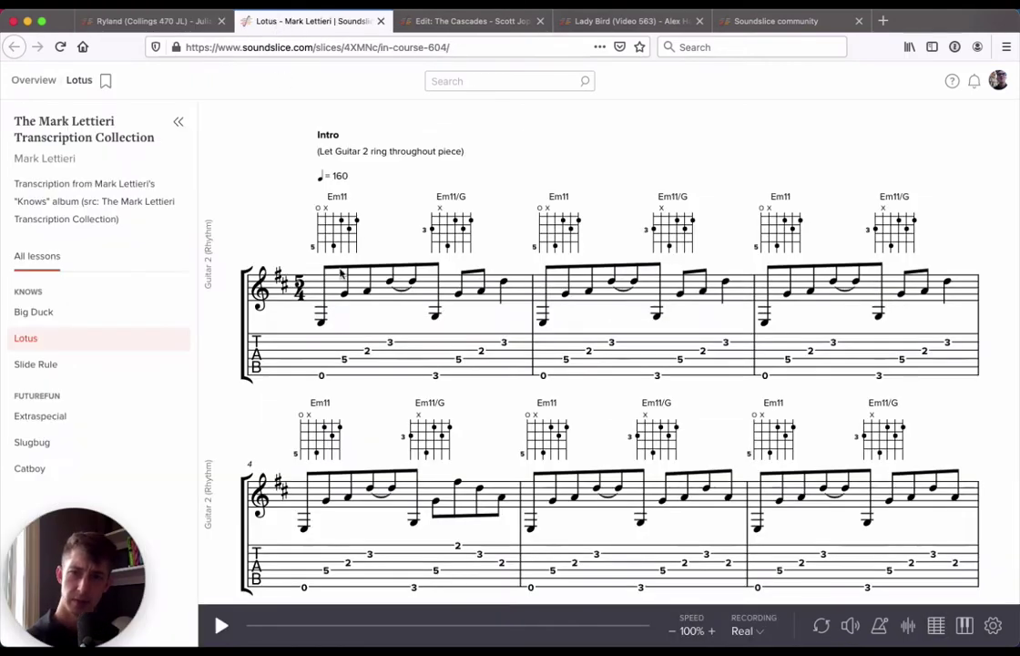
left_click(179, 122)
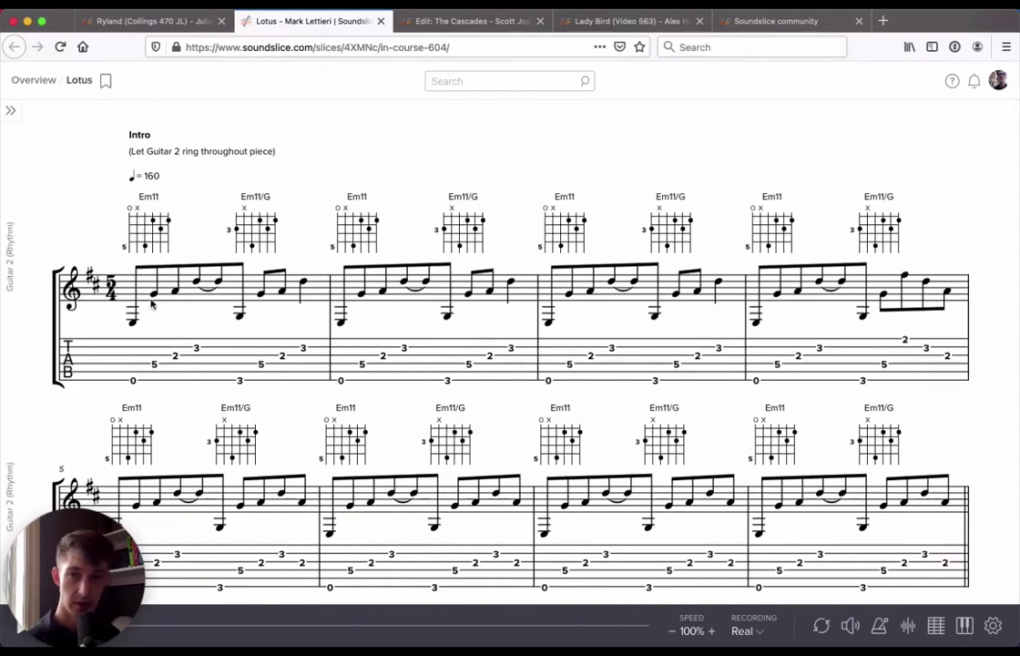
scroll(151, 303, "down", 5)
scroll(151, 303, "down", 3)
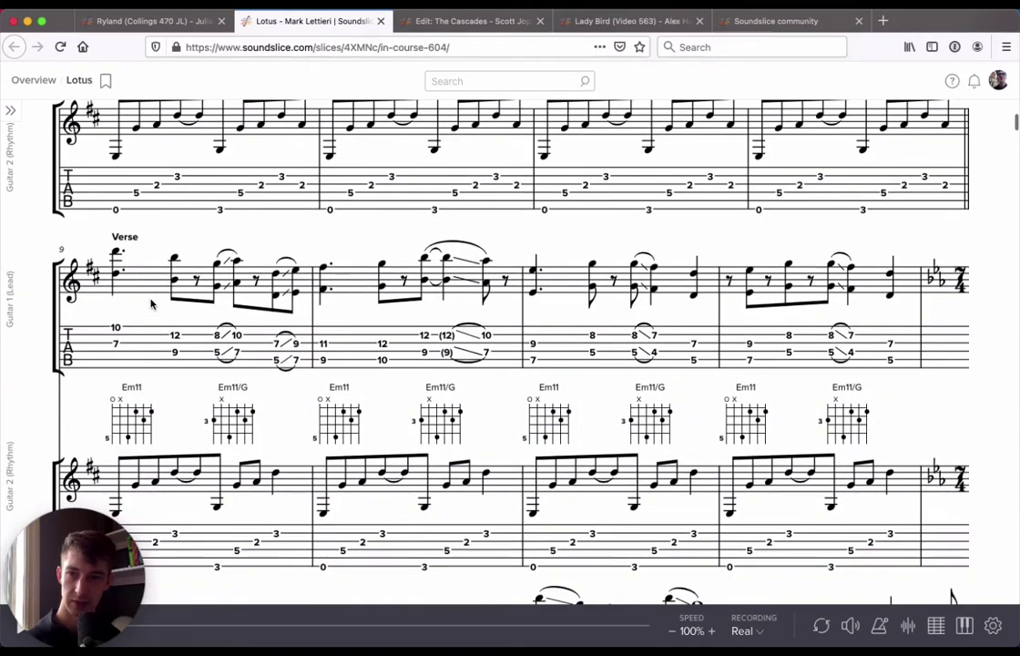
left_click(100, 316)
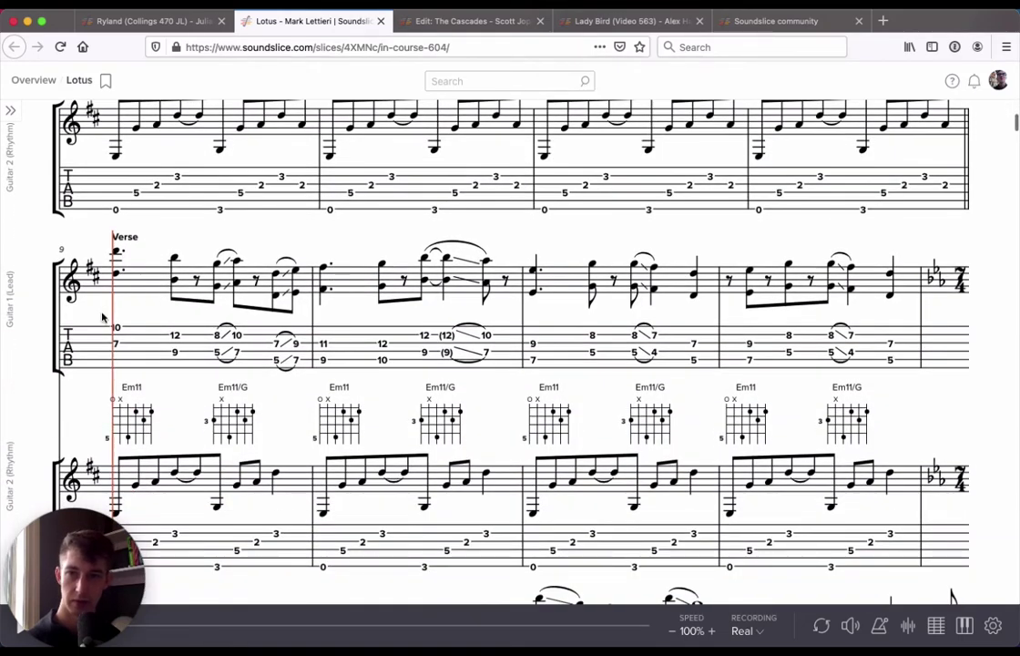
key("space")
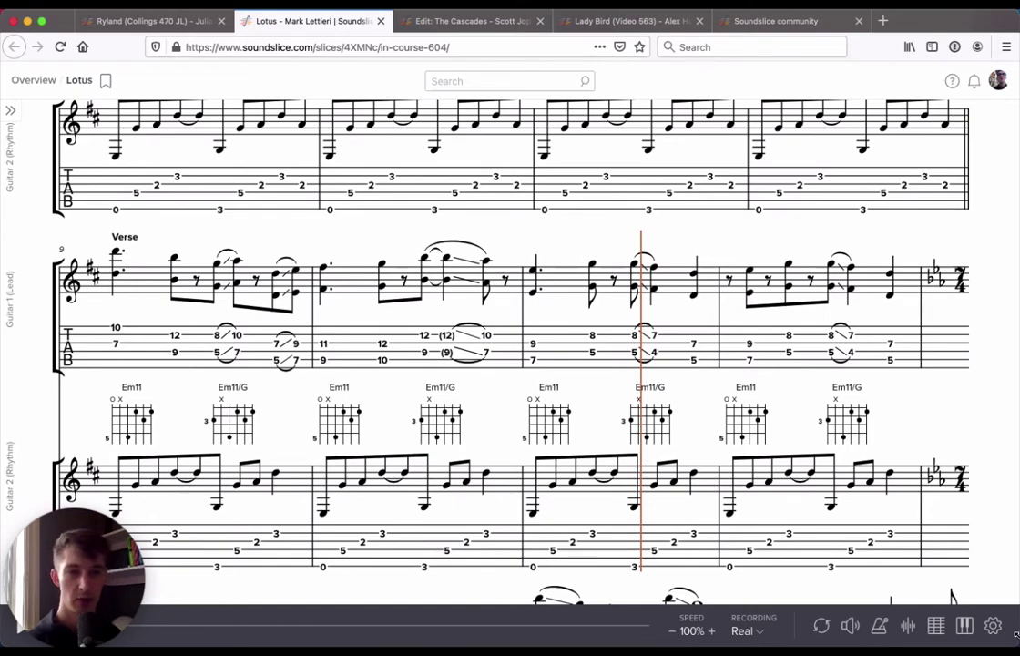
- Solo the Guitar 2 (Rhythm) track in the per-track settings and play it from bar 5
left_click(993, 626)
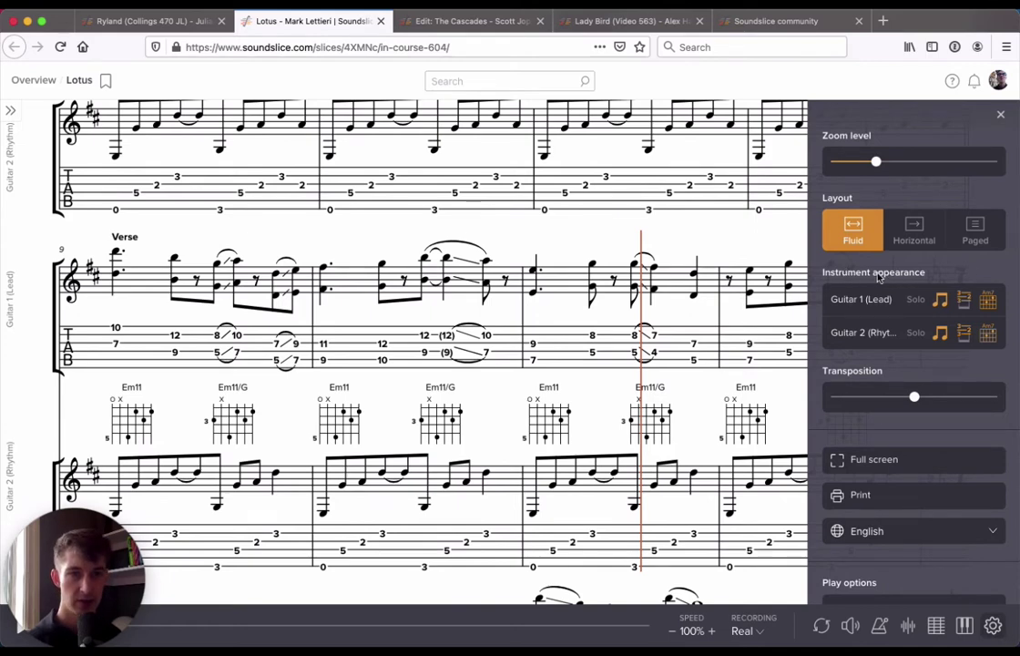
key("Escape")
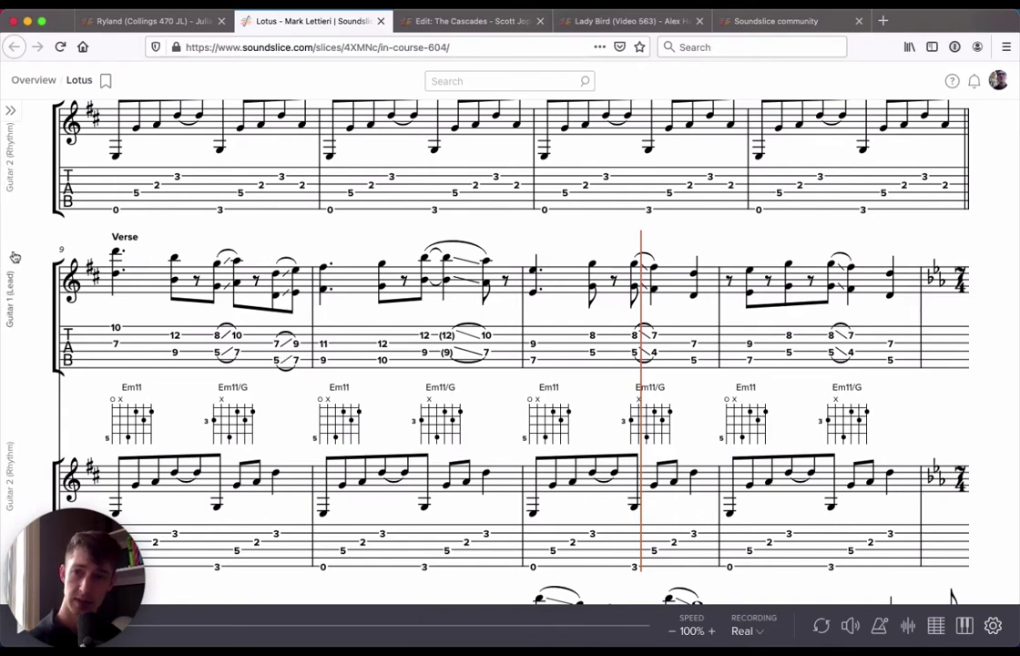
left_click(14, 285)
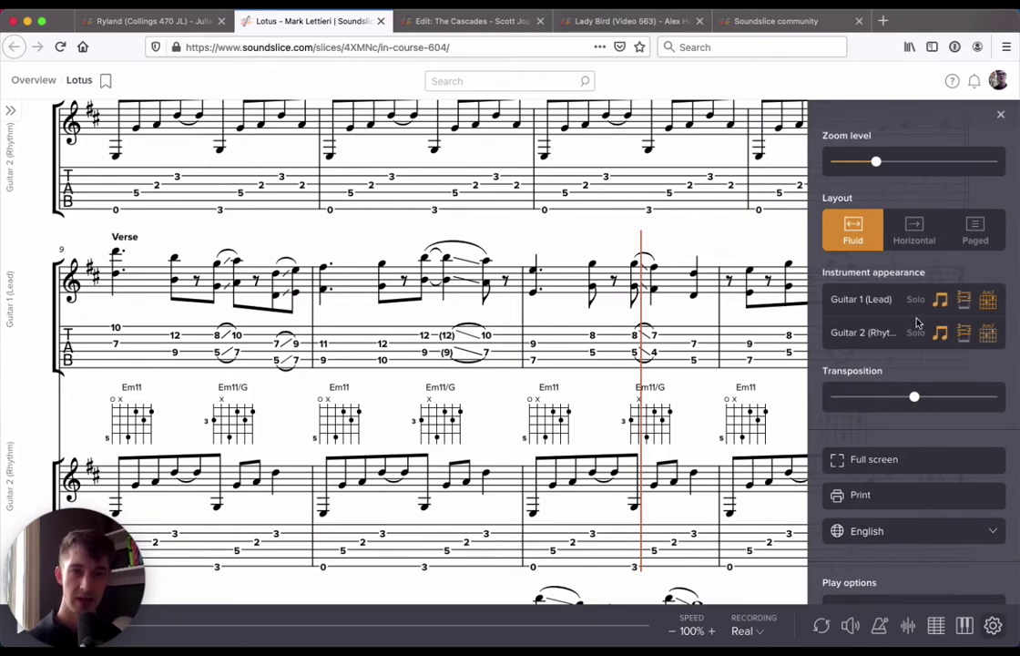
key("Left")
key("Left")
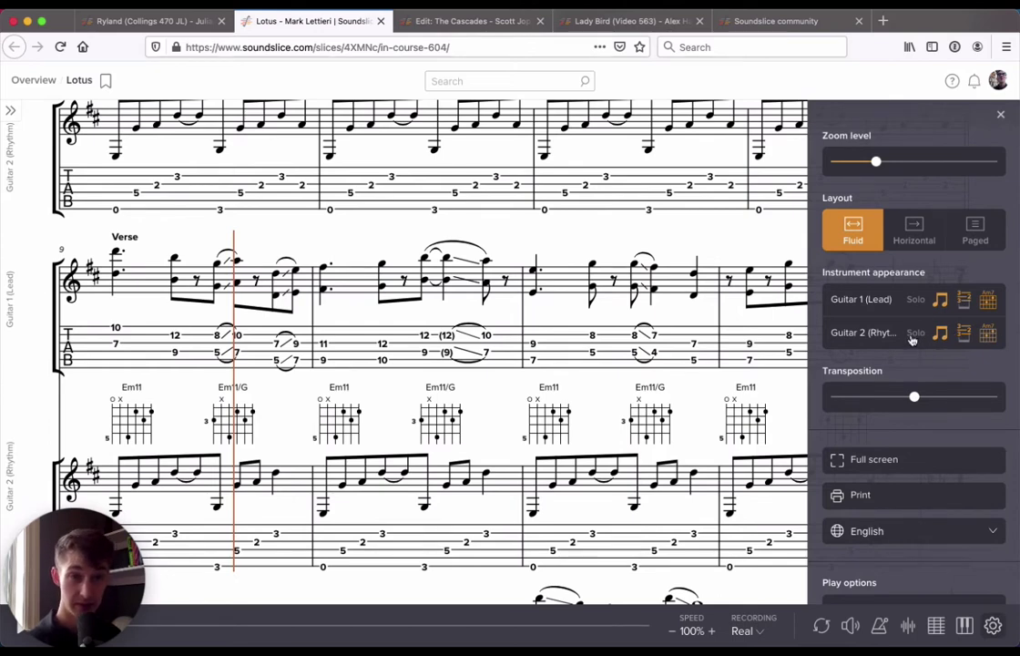
left_click(916, 335)
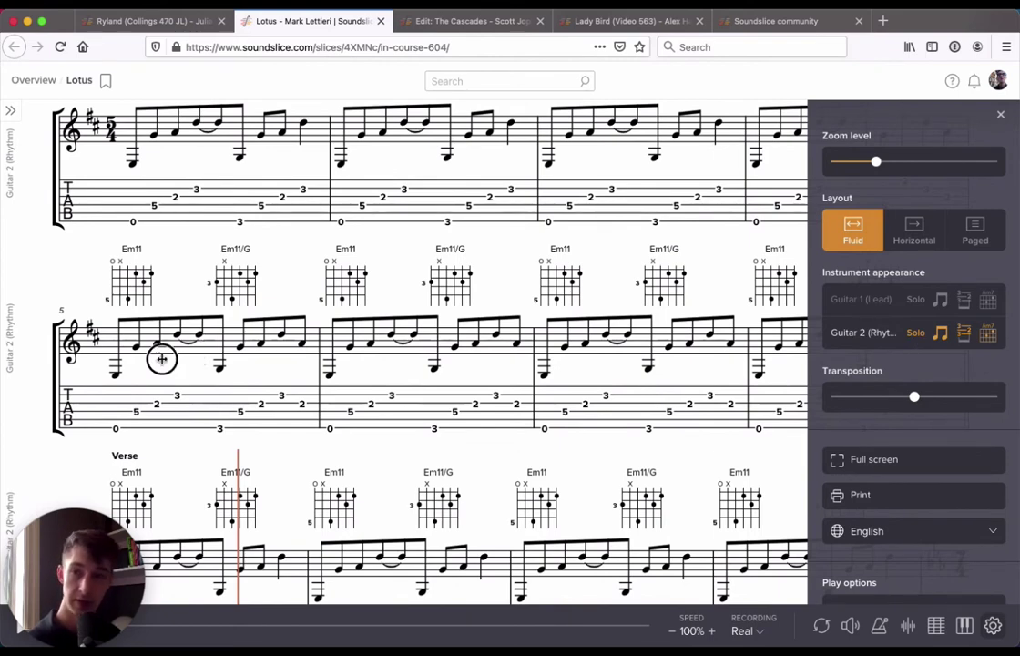
left_click(162, 357)
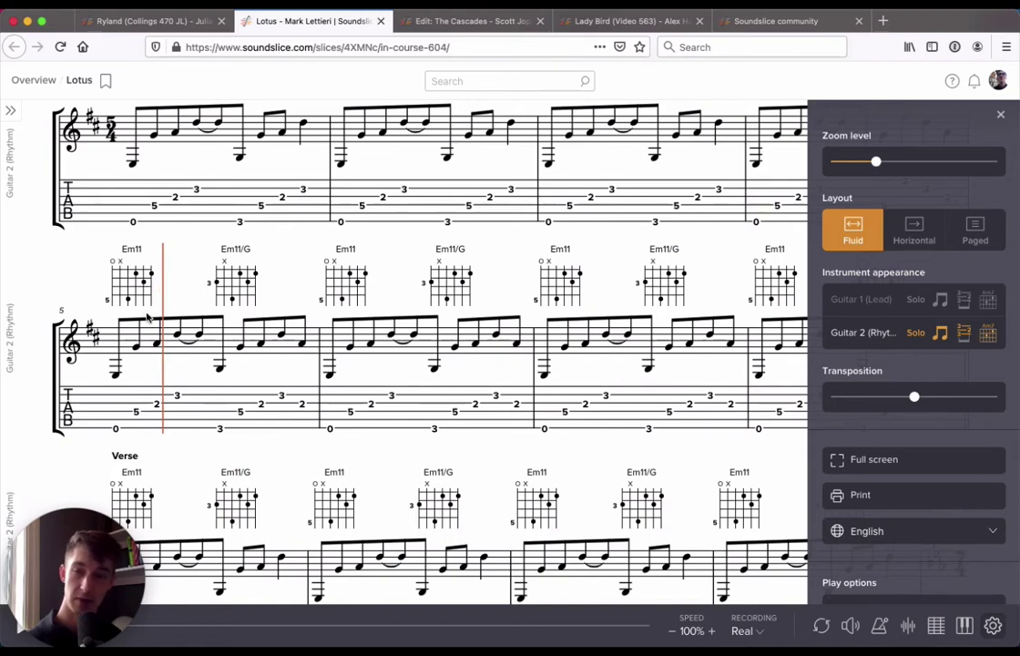
key("space")
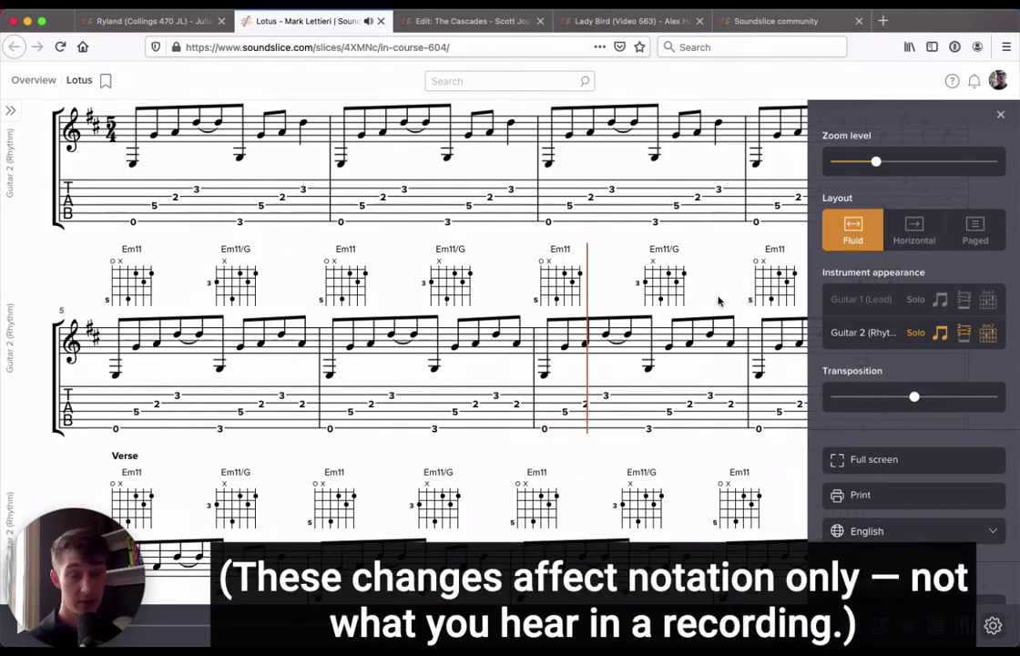
- Turn off Guitar 2's chord diagrams but keep its notation, then stop playback and close settings
left_click(940, 334)
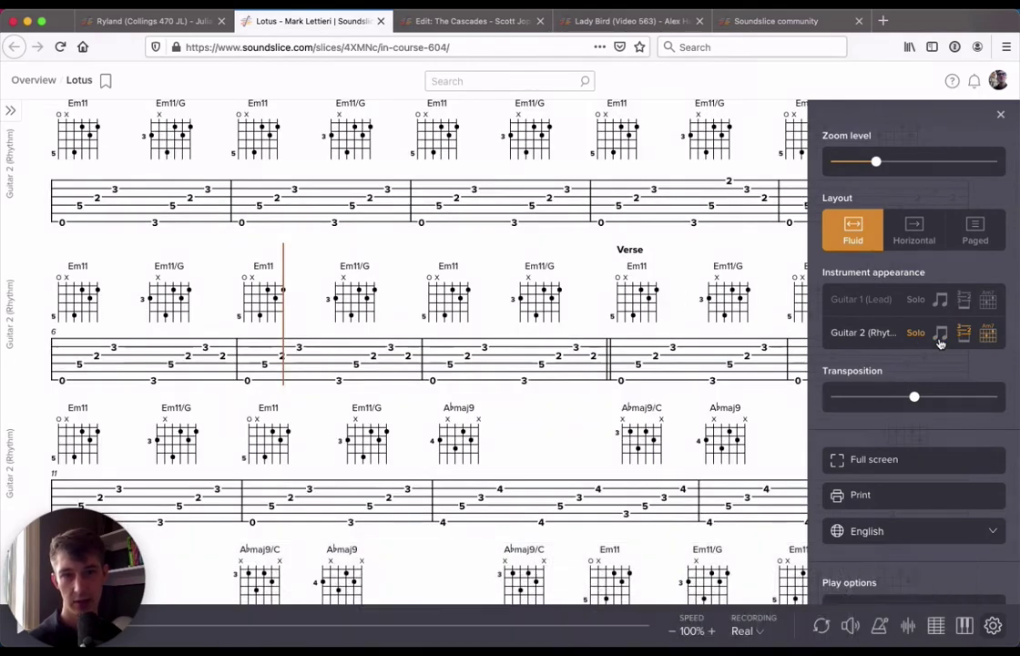
left_click(988, 334)
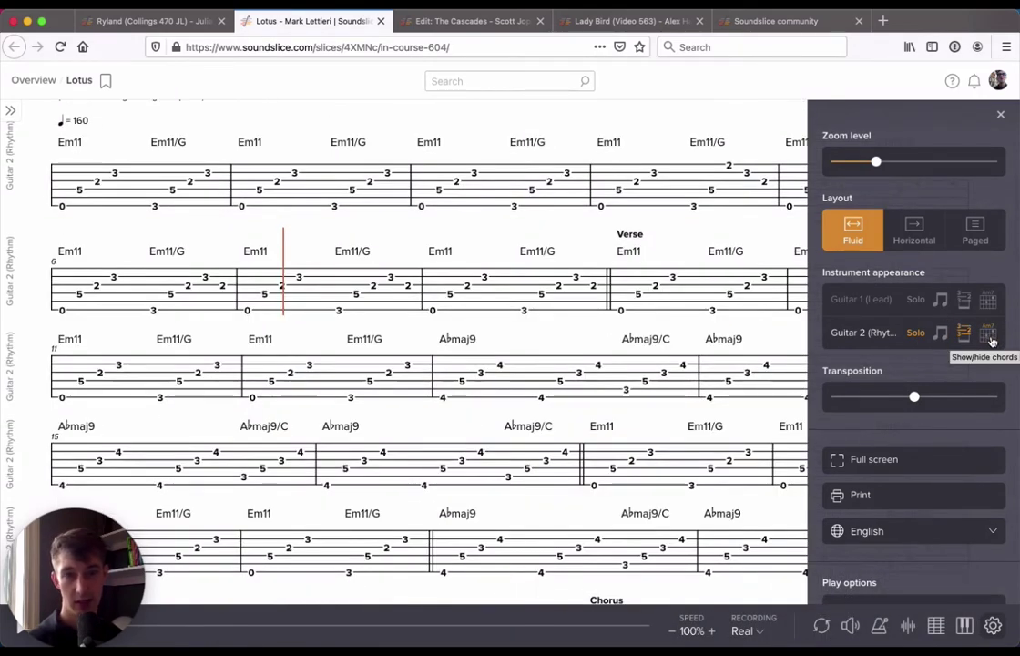
left_click(941, 335)
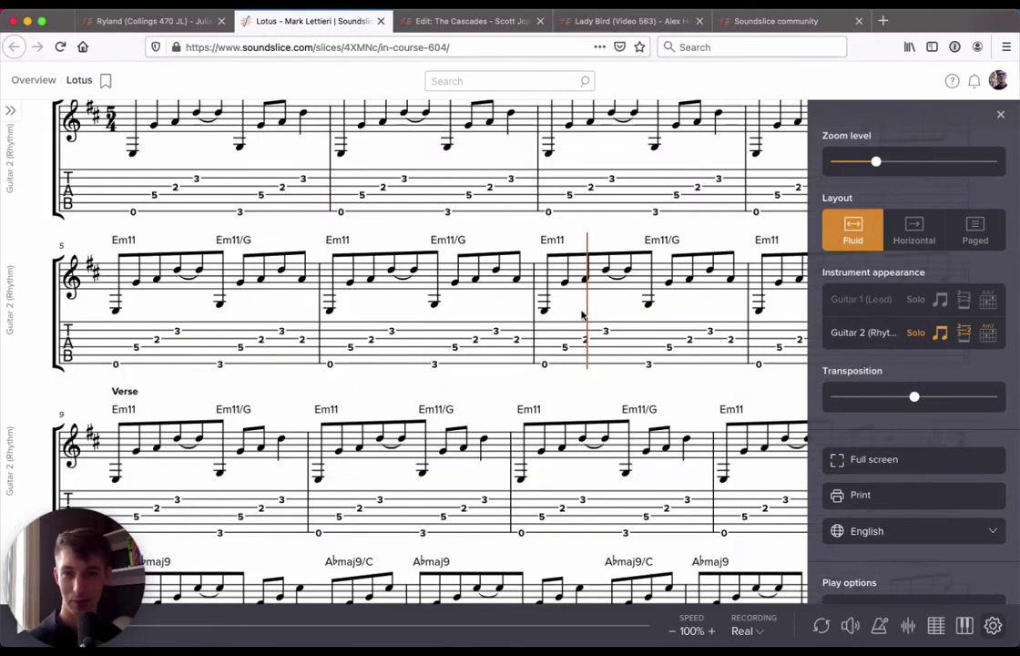
left_click(487, 306)
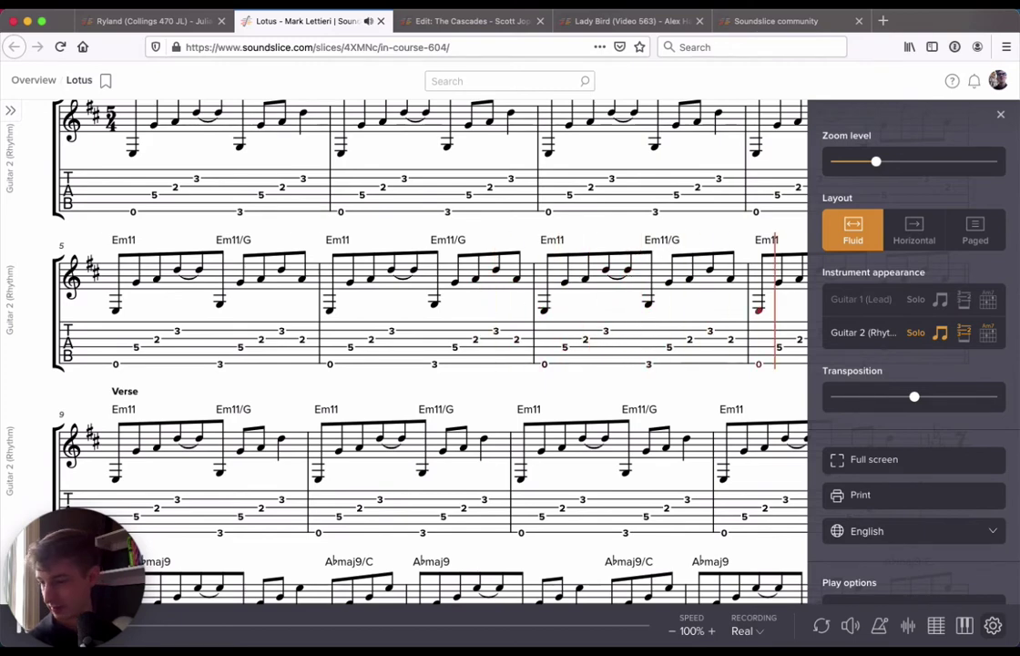
key("space")
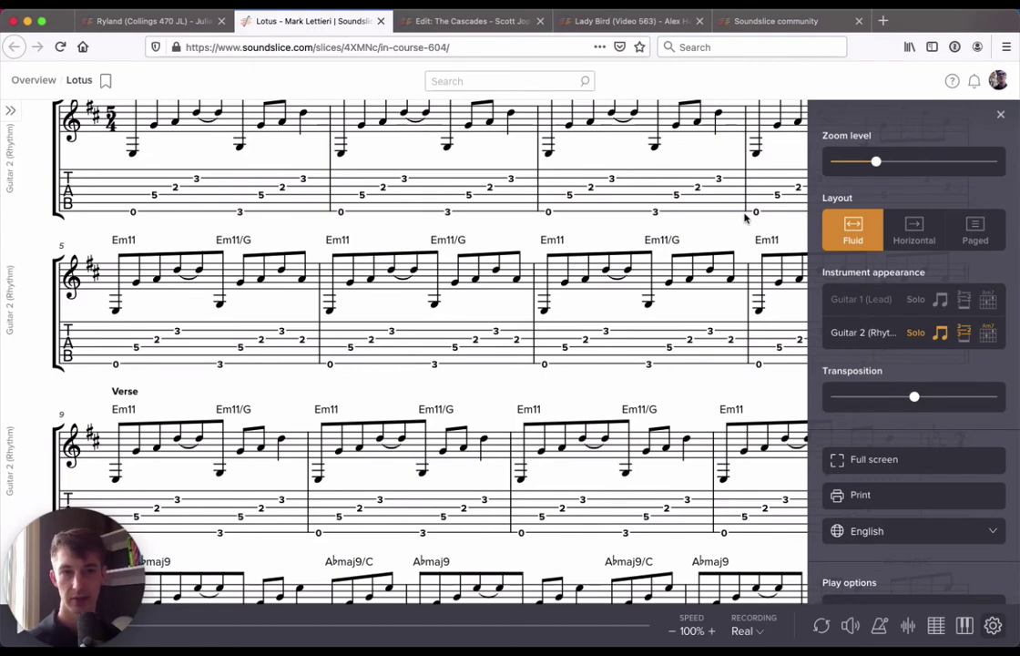
key("Escape")
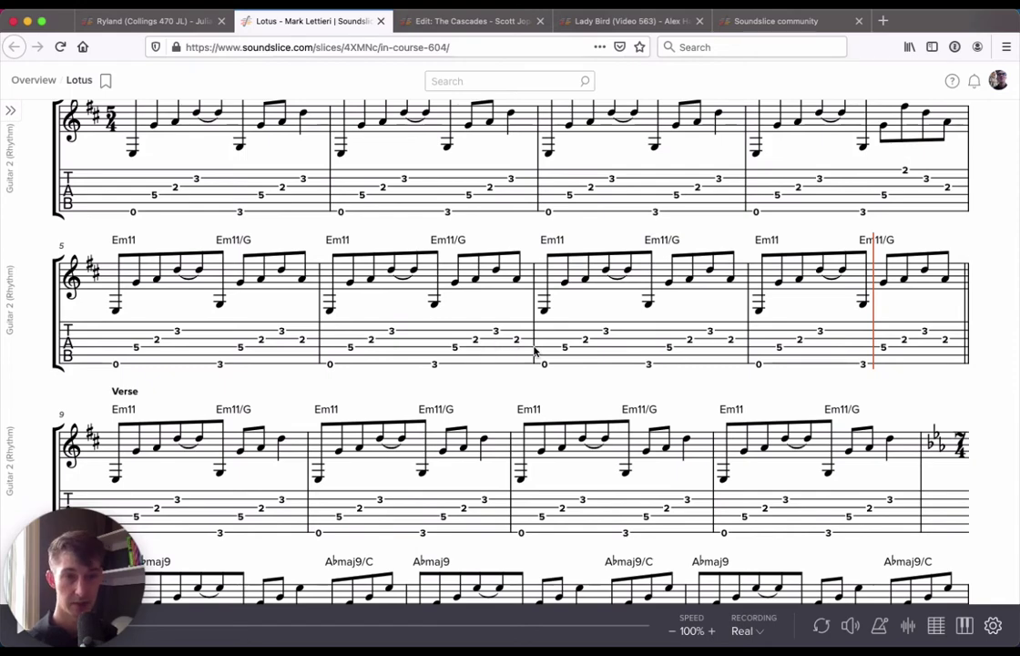
- Drag the browser window's right edge inward so the Lotus score reflows to a narrower width
left_click_drag(1013, 214, 1017, 252)
- Switch the score to Horizontal layout and play it from the first measure
left_click(993, 626)
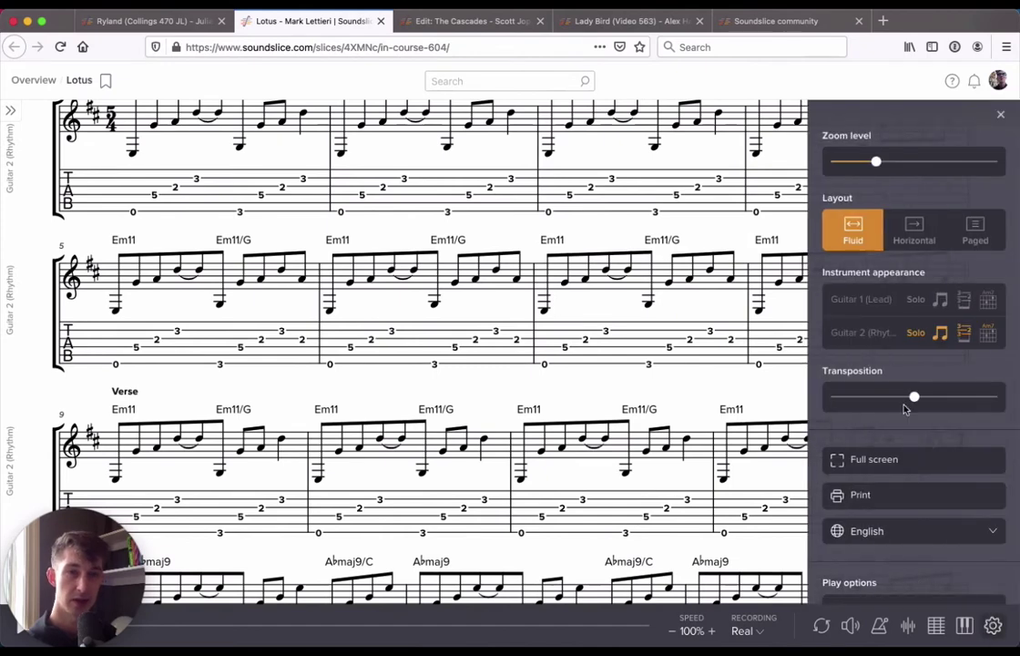
left_click(913, 232)
left_click(1000, 114)
left_click(125, 299)
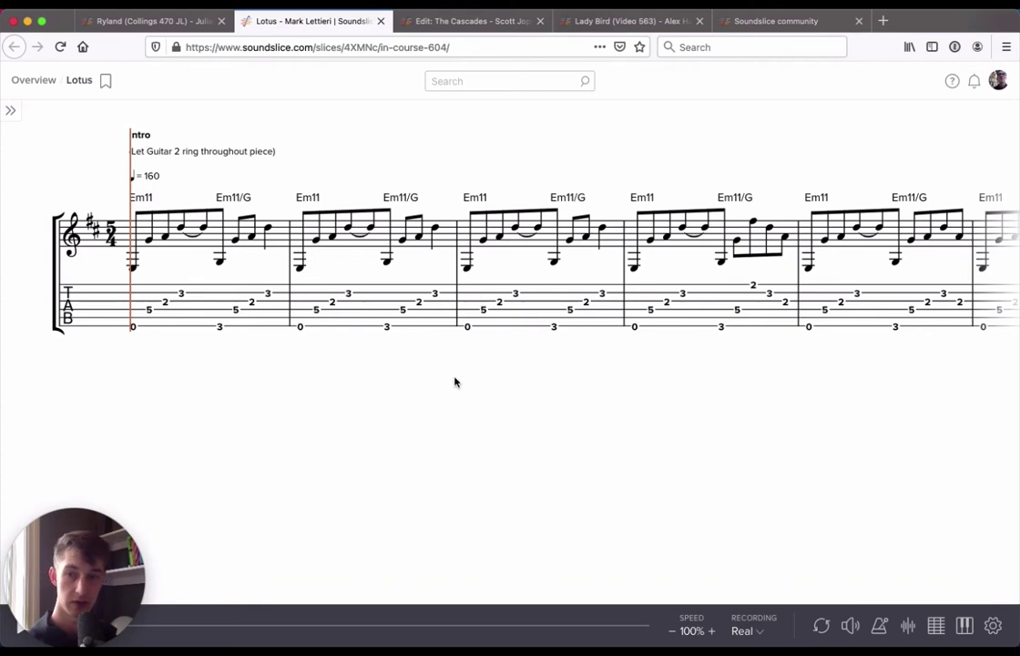
key("space")
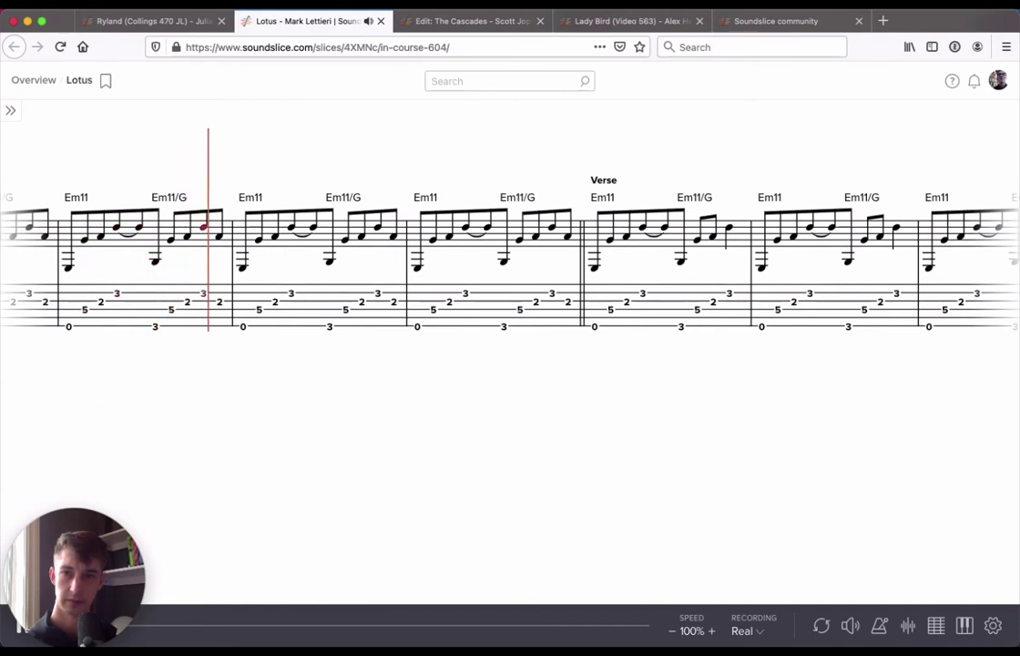
- Reopen the player settings, scroll through them, and close them again
left_click(993, 625)
scroll(1002, 487, "down", 3)
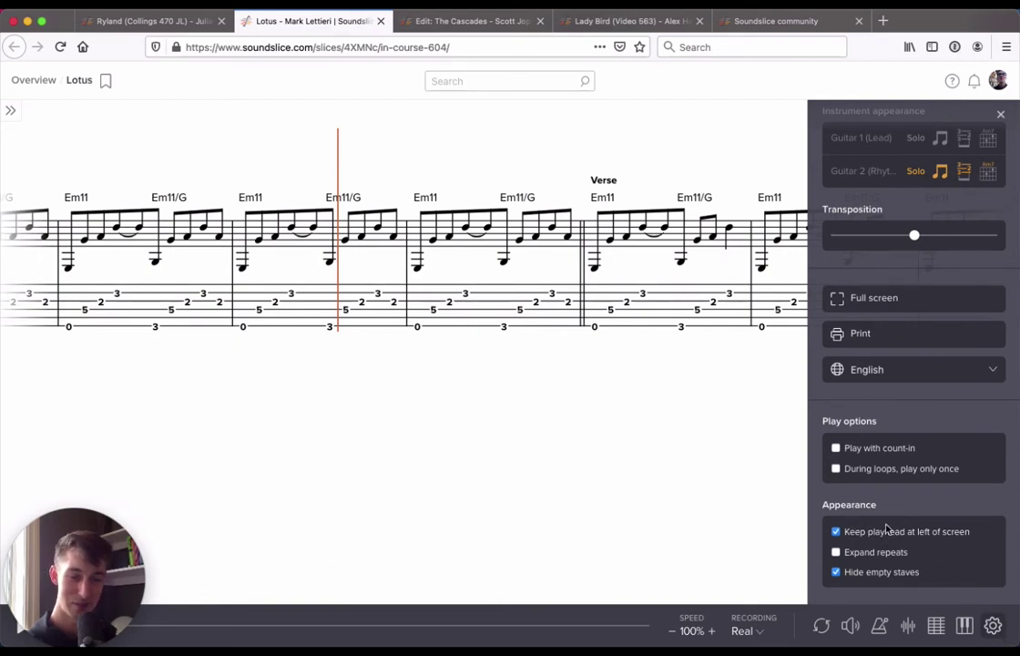
left_click(679, 507)
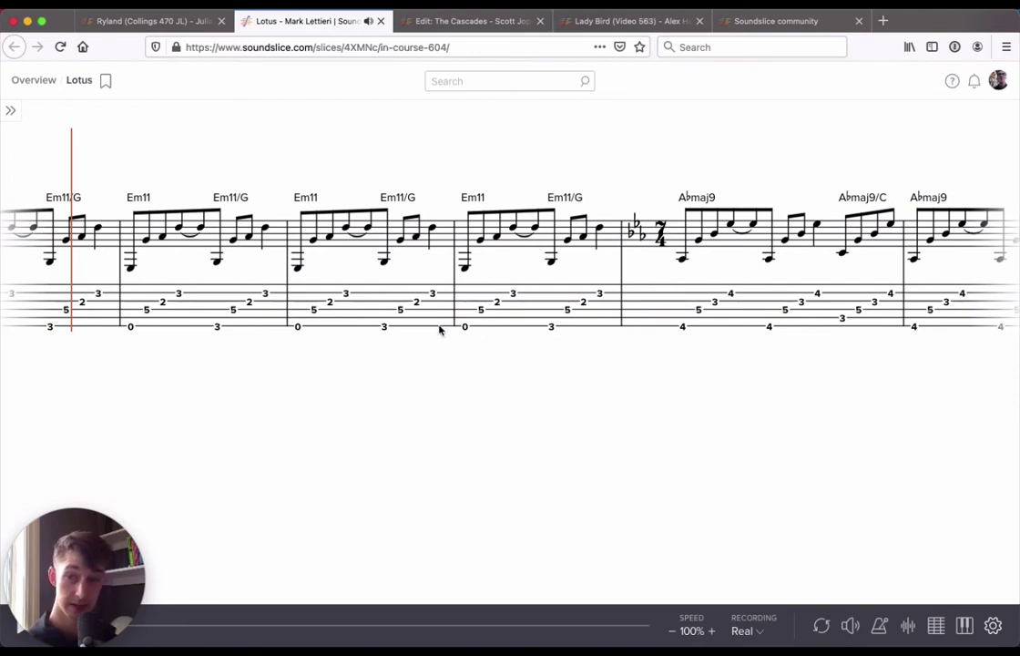
- Switch the Lotus score to Paged layout
left_click(993, 626)
left_click(976, 233)
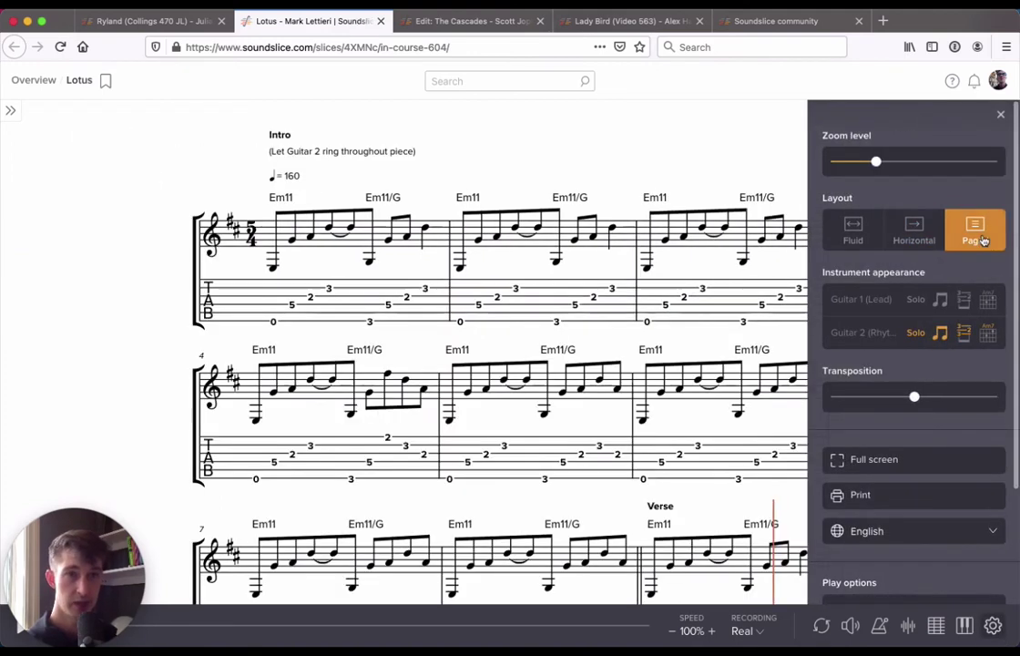
left_click(1001, 114)
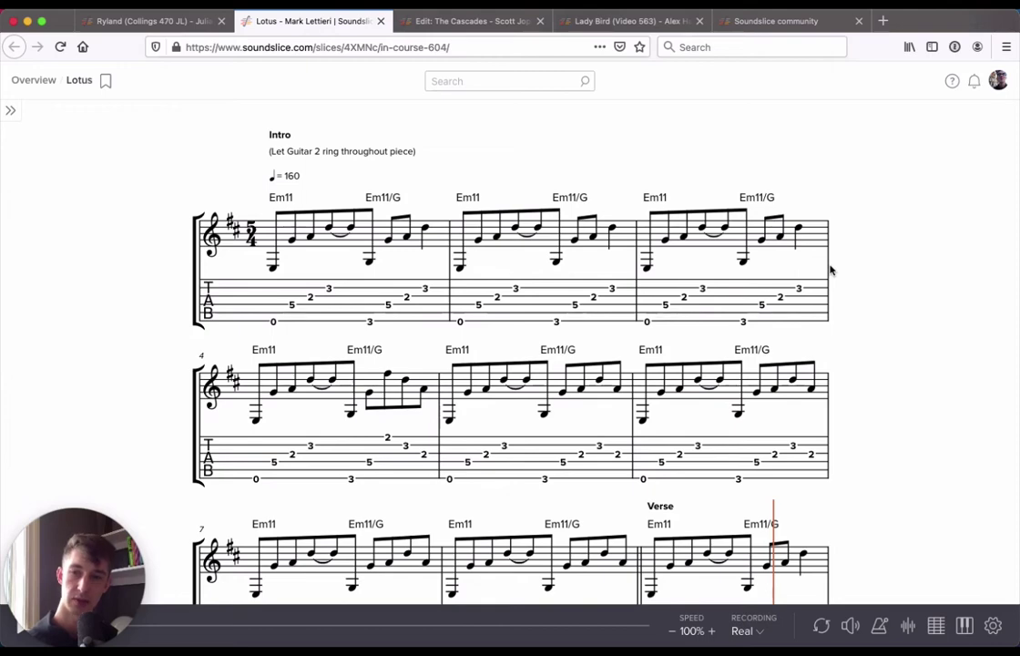
- Narrow the browser window and lower the Zoom level slider in settings
left_click_drag(1017, 183, 1018, 252)
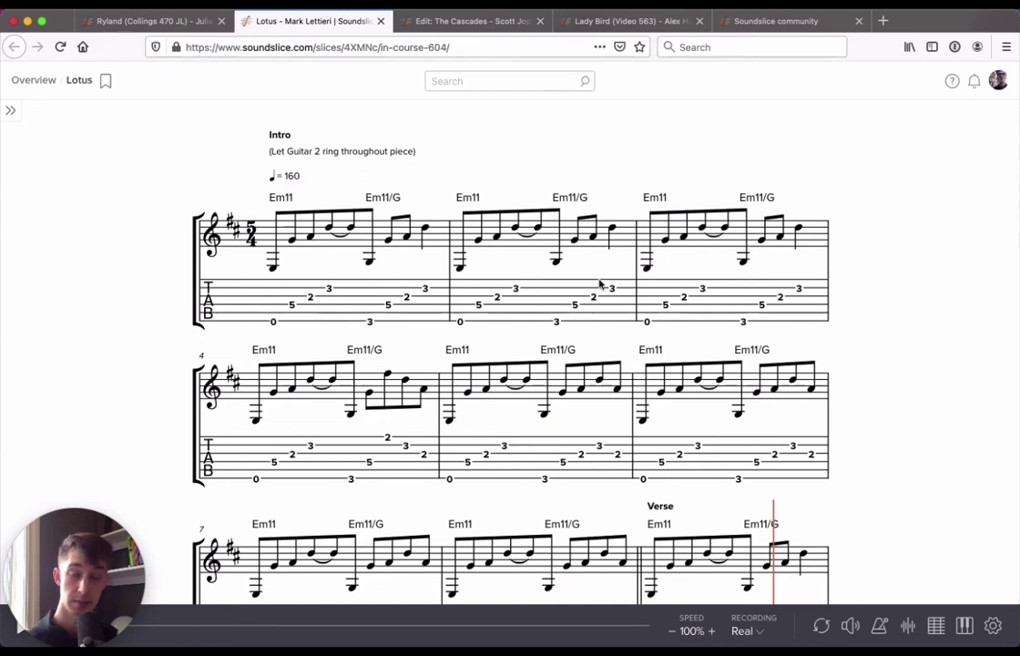
left_click(992, 624)
left_click_drag(876, 161, 856, 170)
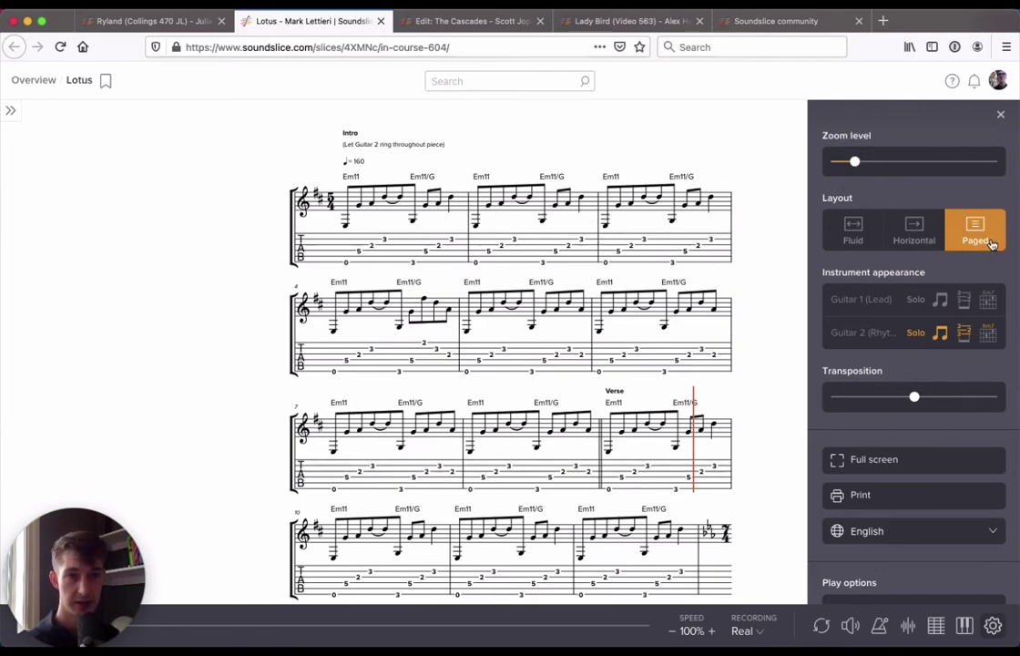
- Switch to The Cascades piano score and look through its settings and music
key("ctrl+Tab")
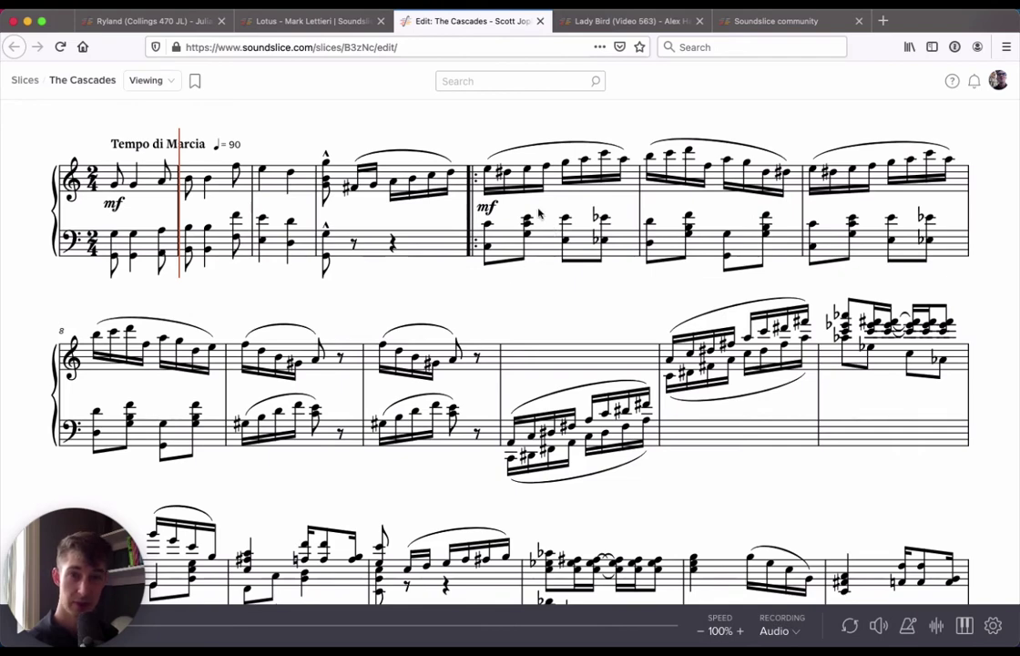
left_click(993, 626)
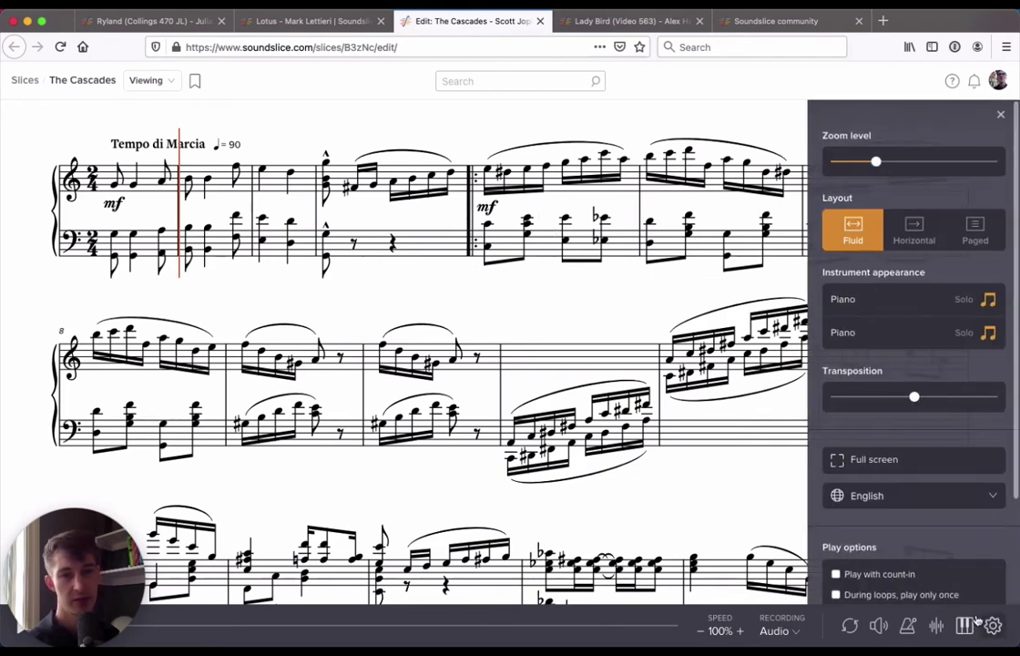
scroll(947, 558, "down", 2)
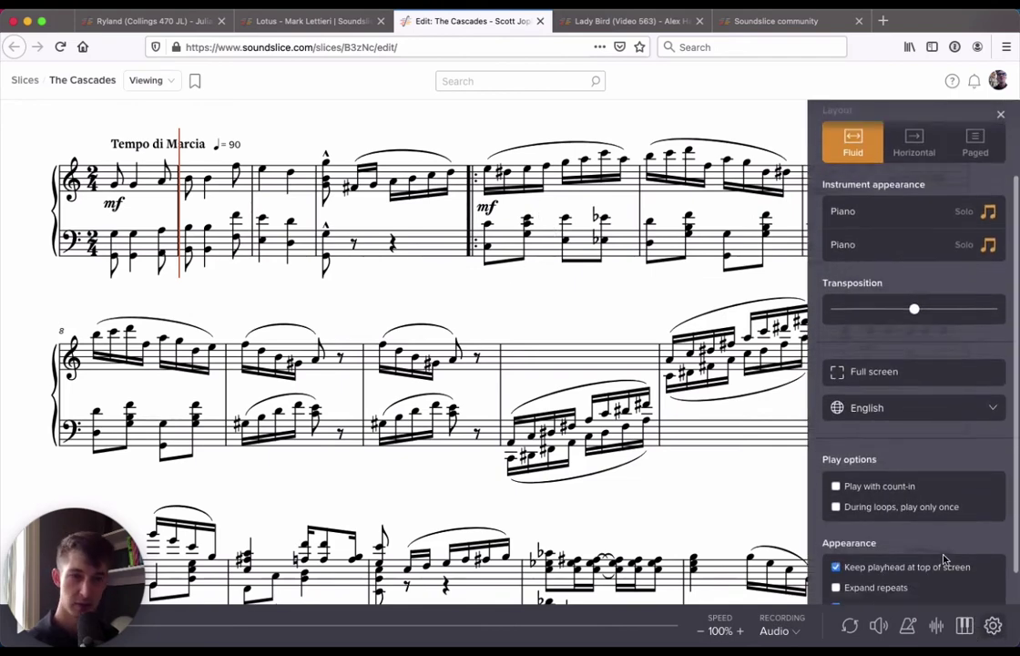
scroll(944, 559, "down", 1)
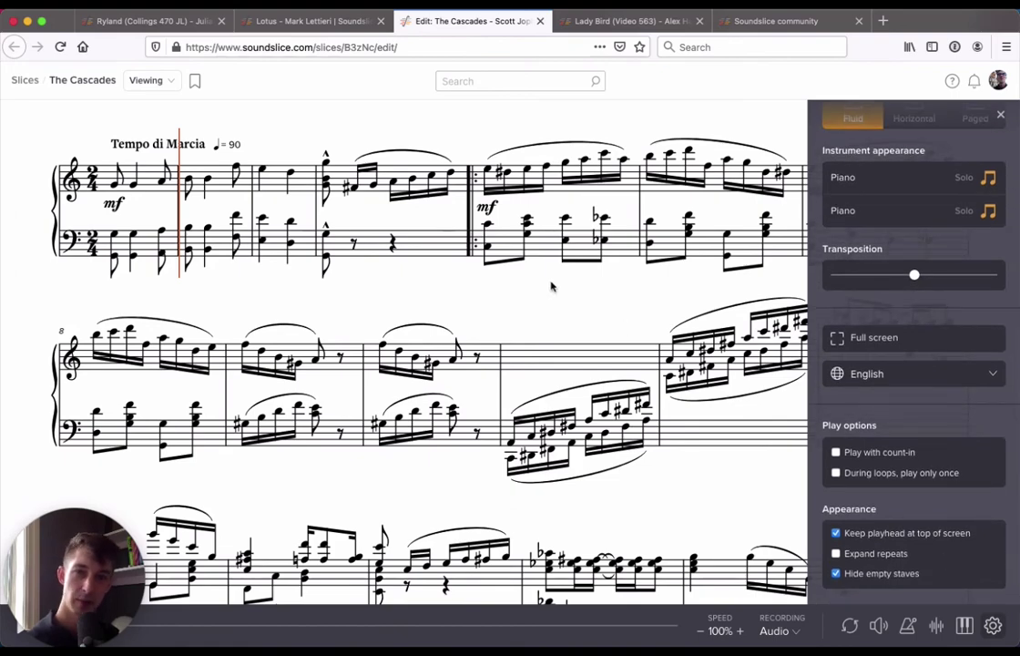
scroll(574, 299, "down", 2)
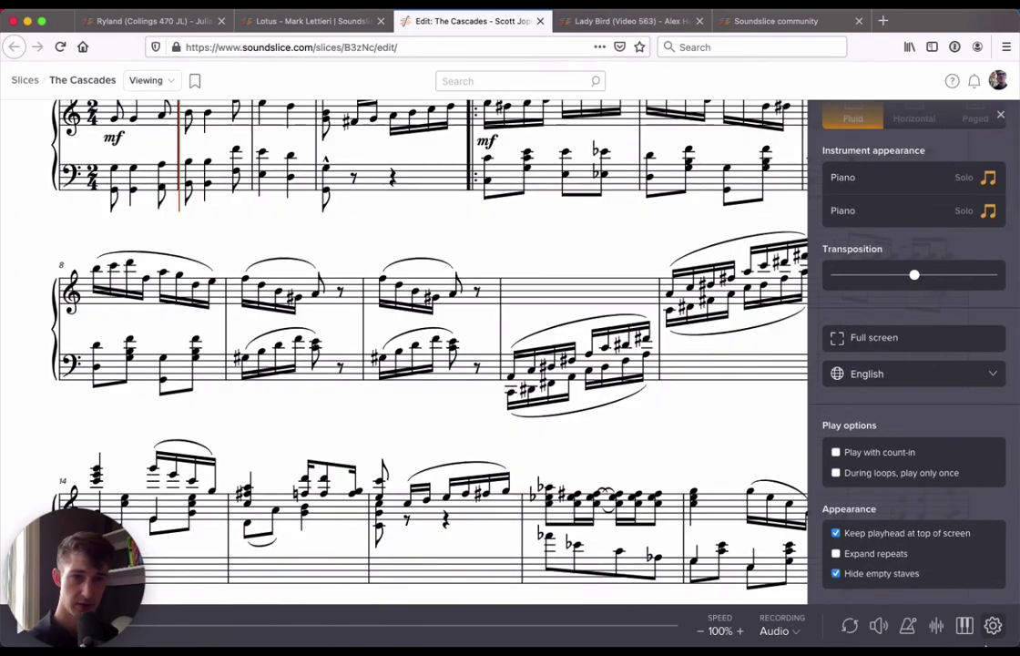
scroll(780, 505, "up", 2)
key("Escape")
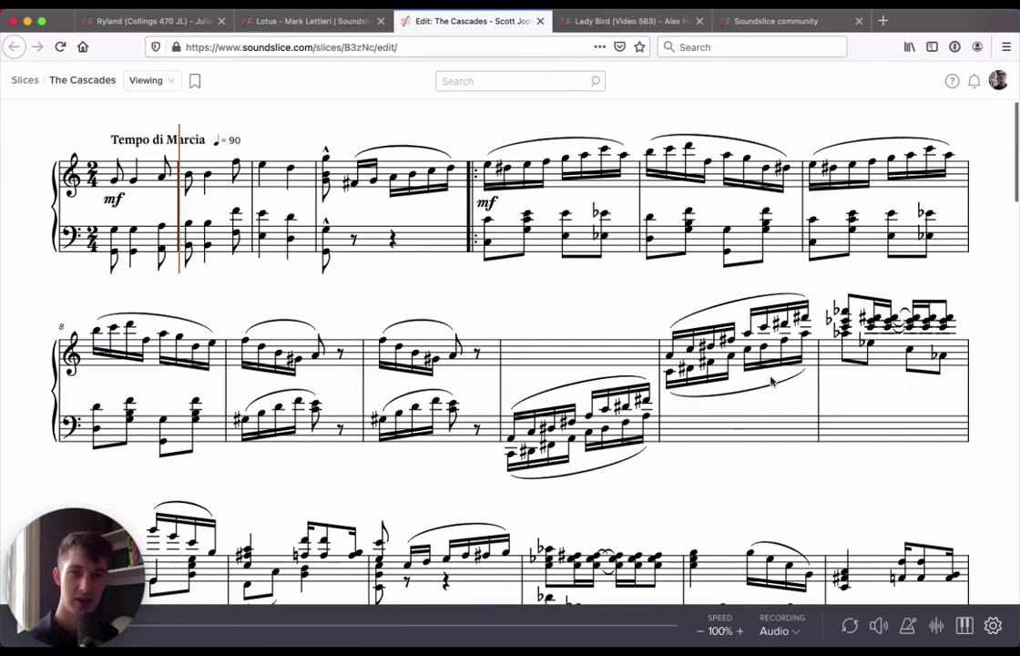
scroll(772, 381, "down", 5)
scroll(769, 378, "down", 4)
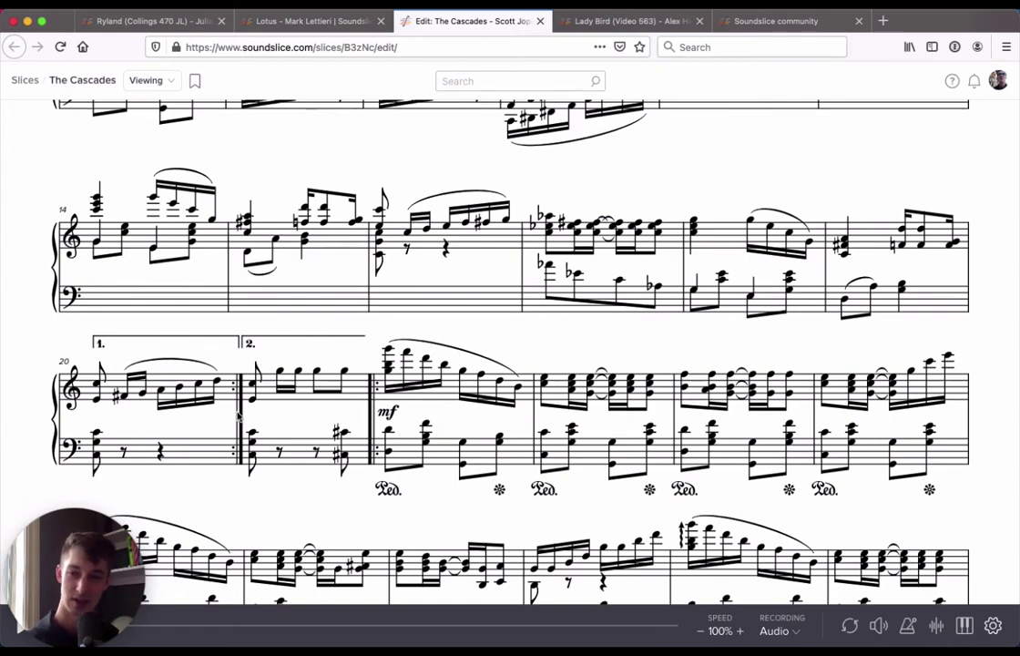
- Turn on Expand repeats and scroll through the re-laid-out score
left_click(997, 623)
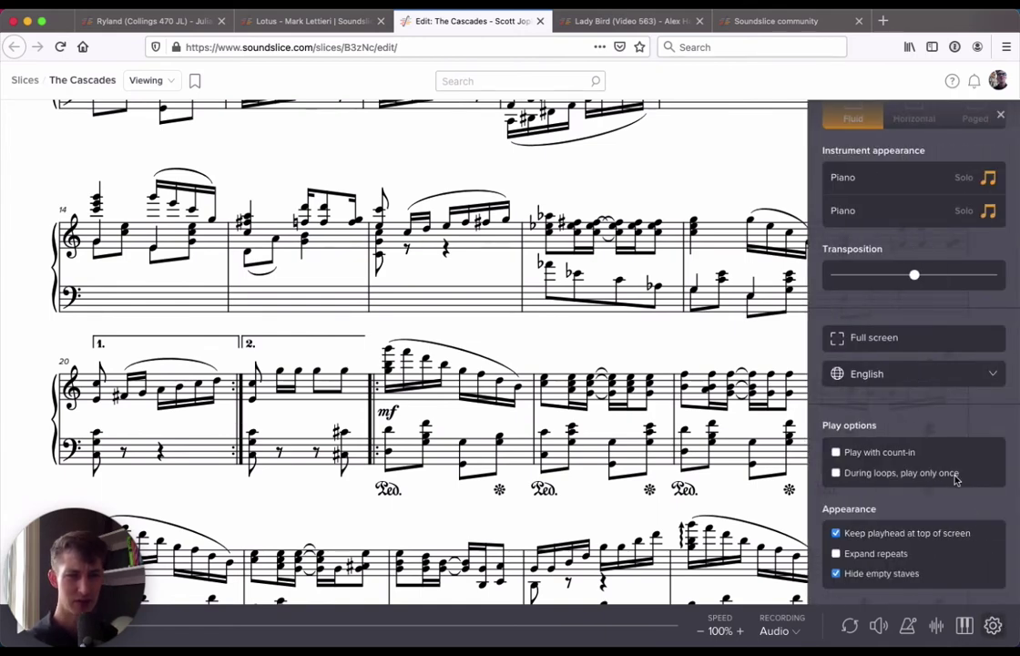
left_click(836, 552)
left_click(752, 489)
scroll(752, 318, "up", 10)
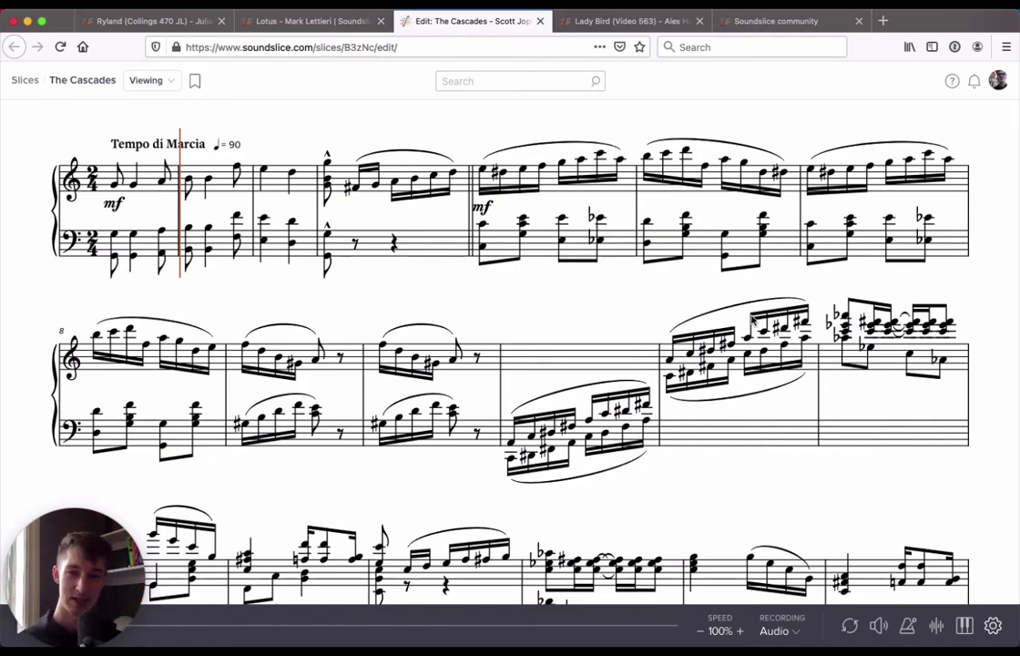
scroll(752, 318, "down", 5)
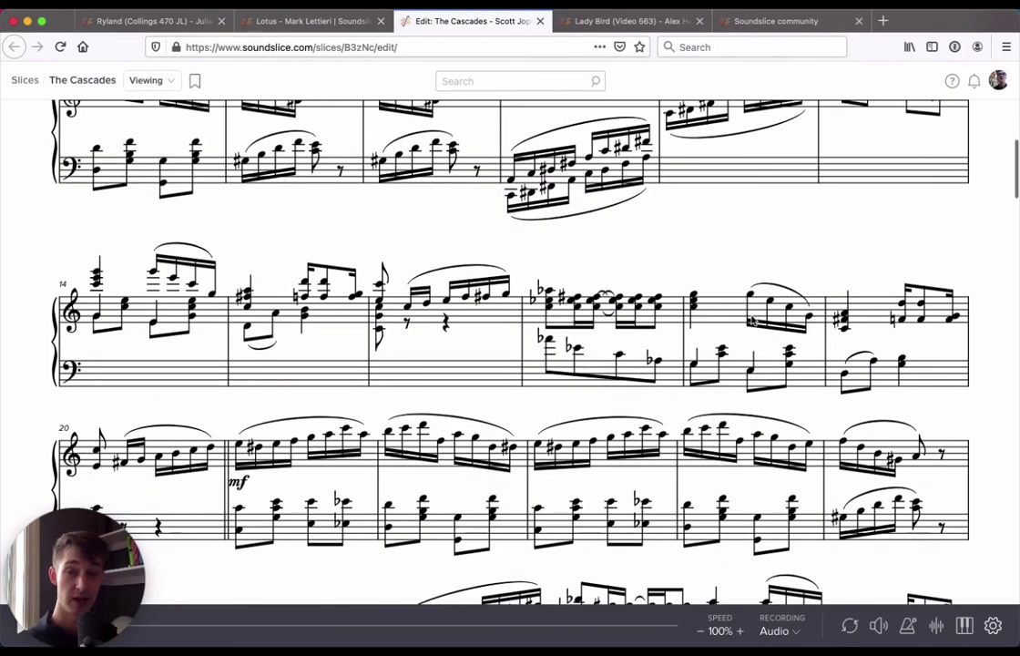
scroll(752, 320, "down", 2)
scroll(752, 319, "down", 1)
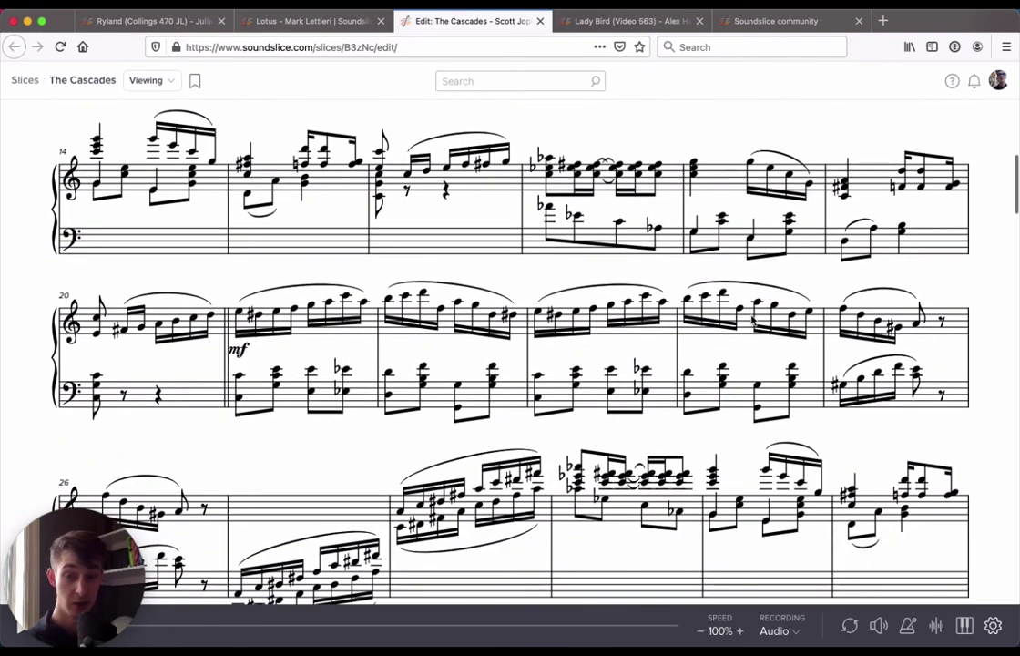
scroll(752, 318, "down", 3)
scroll(753, 319, "down", 2)
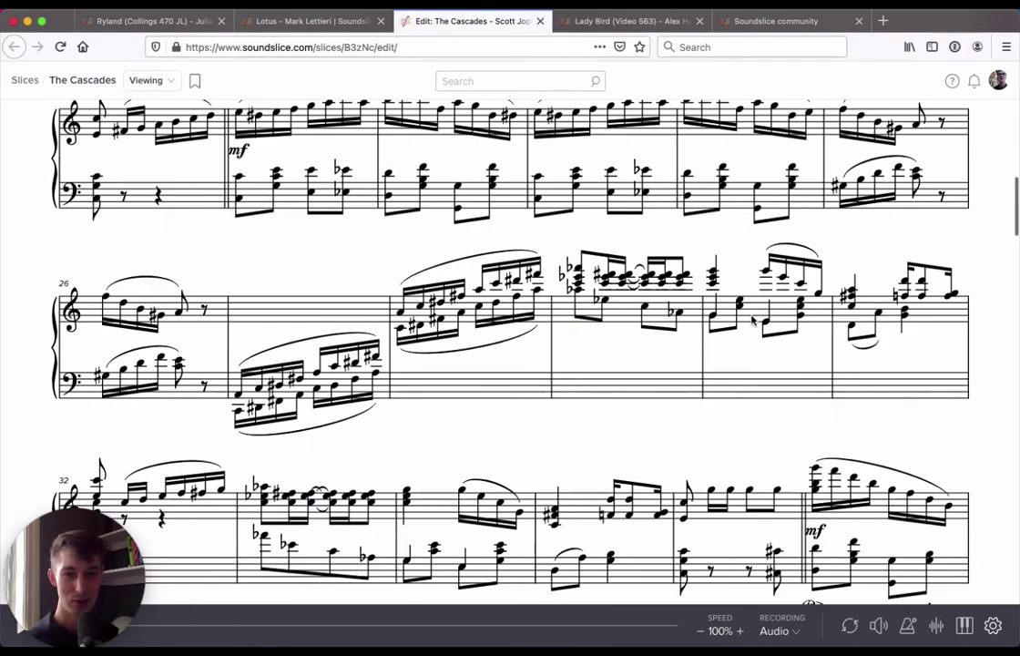
scroll(742, 337, "down", 2)
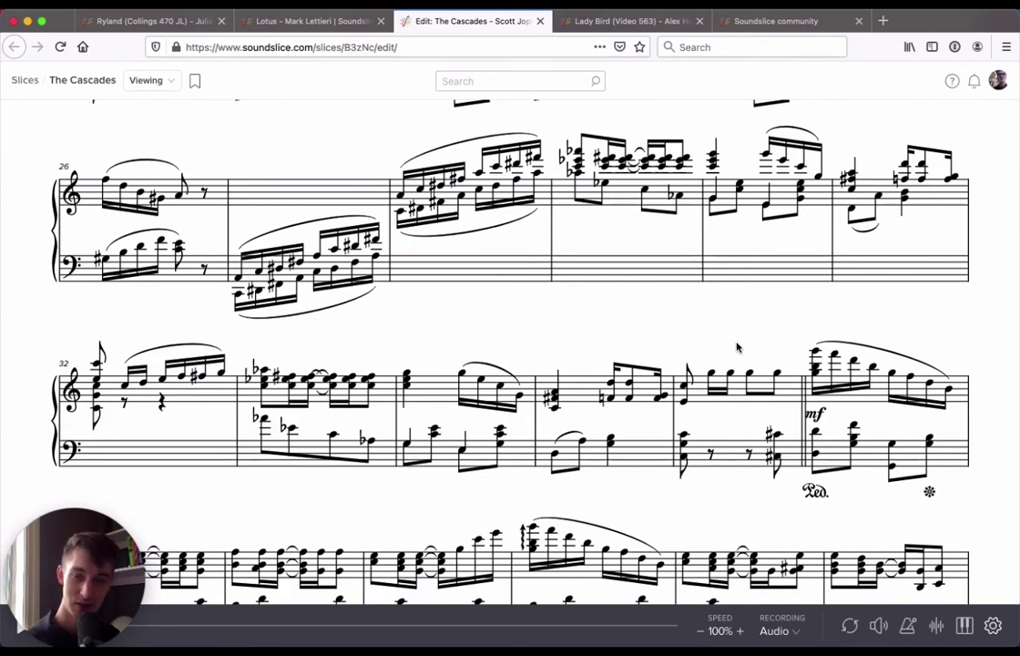
- Go to the Lady Bird (Video 563) tab and briefly open and close the player options
left_click(651, 20)
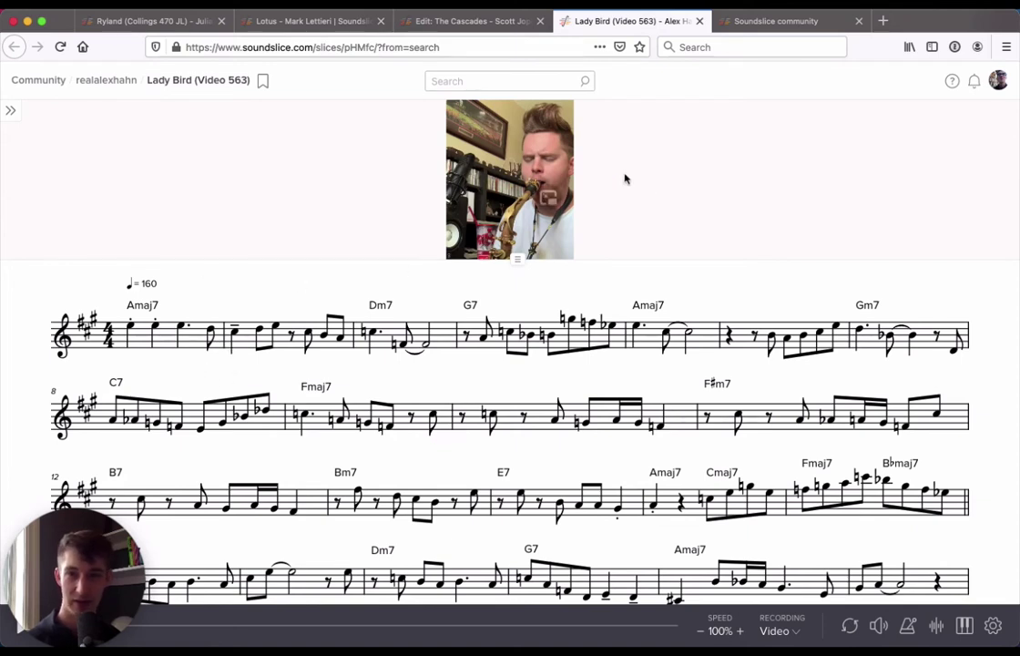
mouse_move(510, 186)
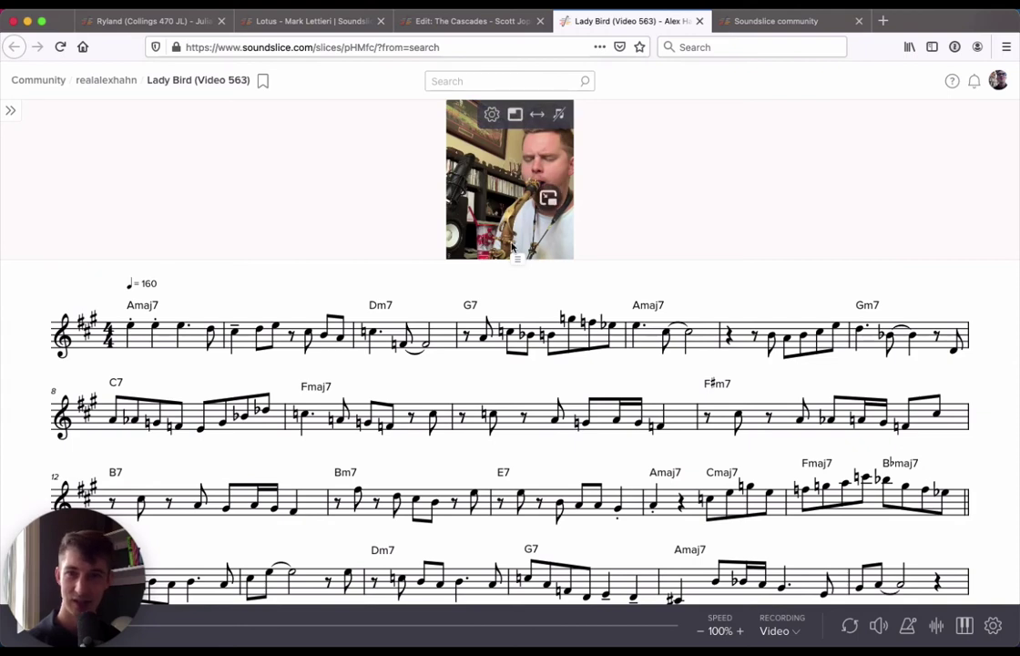
left_click(993, 626)
left_click(993, 628)
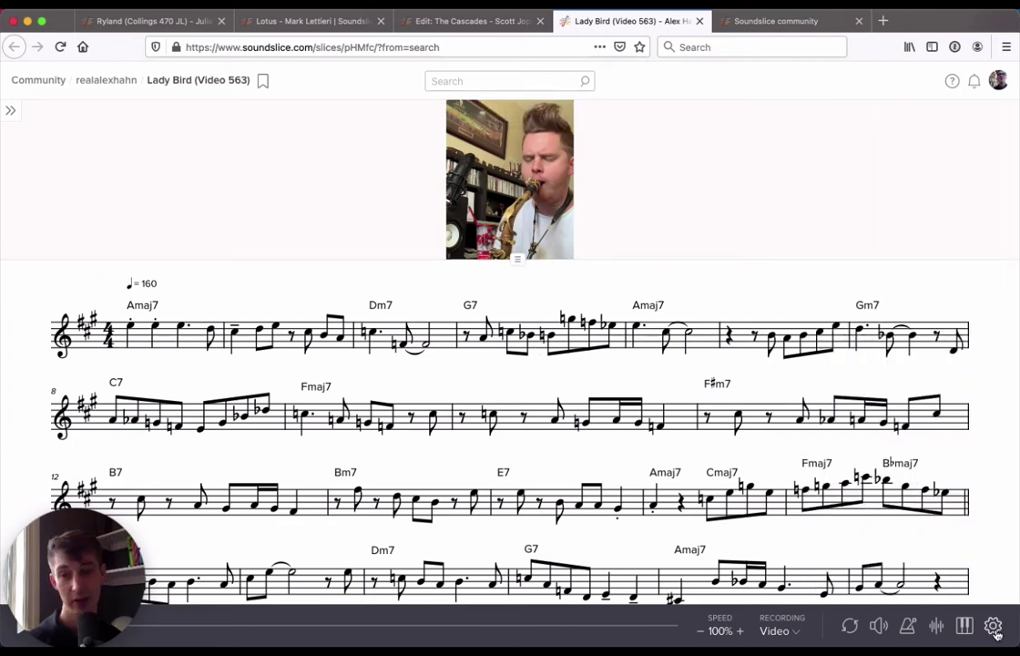
mouse_move(530, 218)
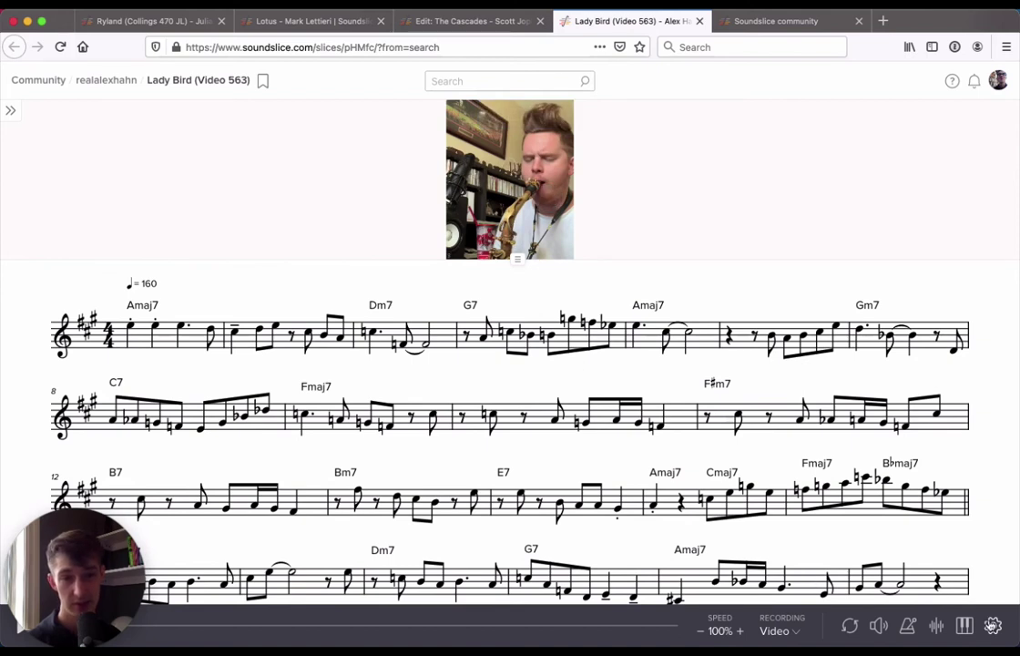
- Try different keys for the Lady Bird lead sheet with the Transposition slider, then close the options
left_click(992, 626)
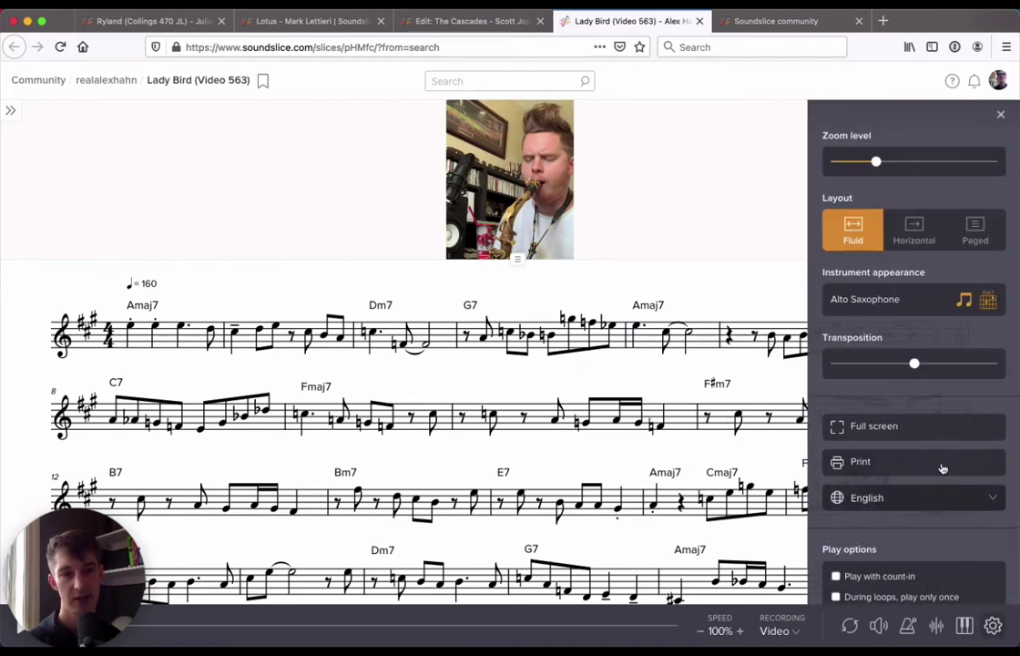
mouse_move(914, 365)
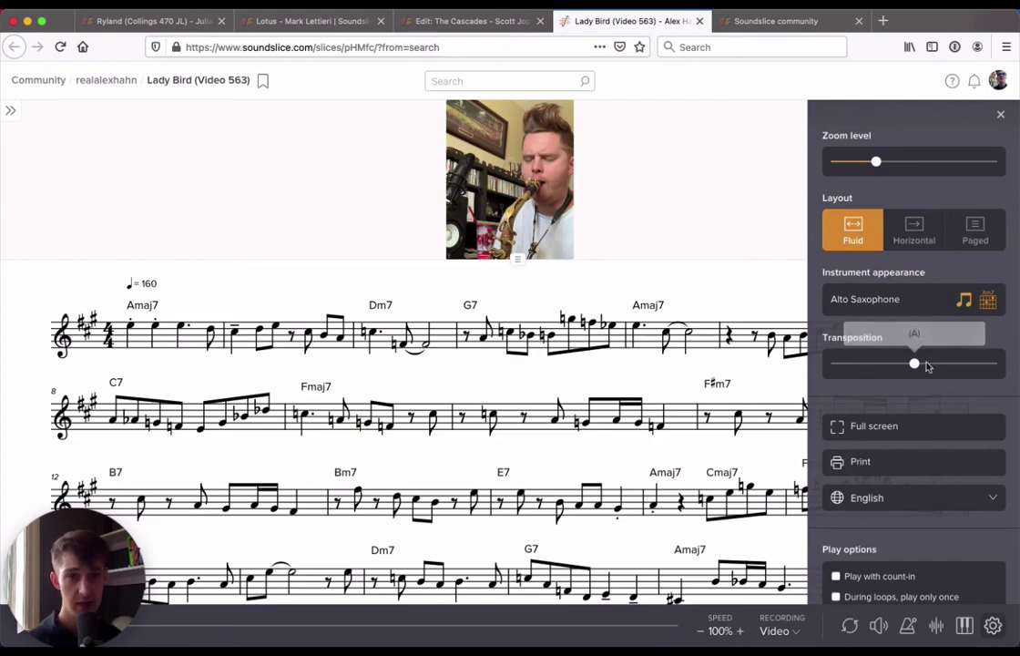
left_click_drag(914, 364, 902, 369)
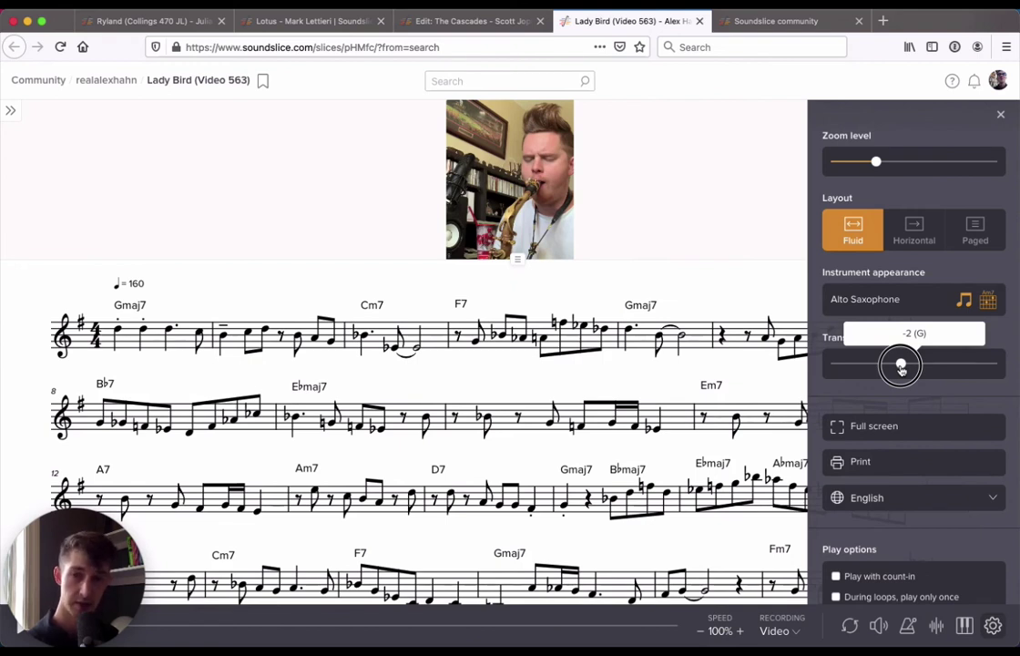
mouse_move(900, 367)
left_mouse_down()
mouse_move(890, 371)
mouse_move(928, 367)
left_mouse_up()
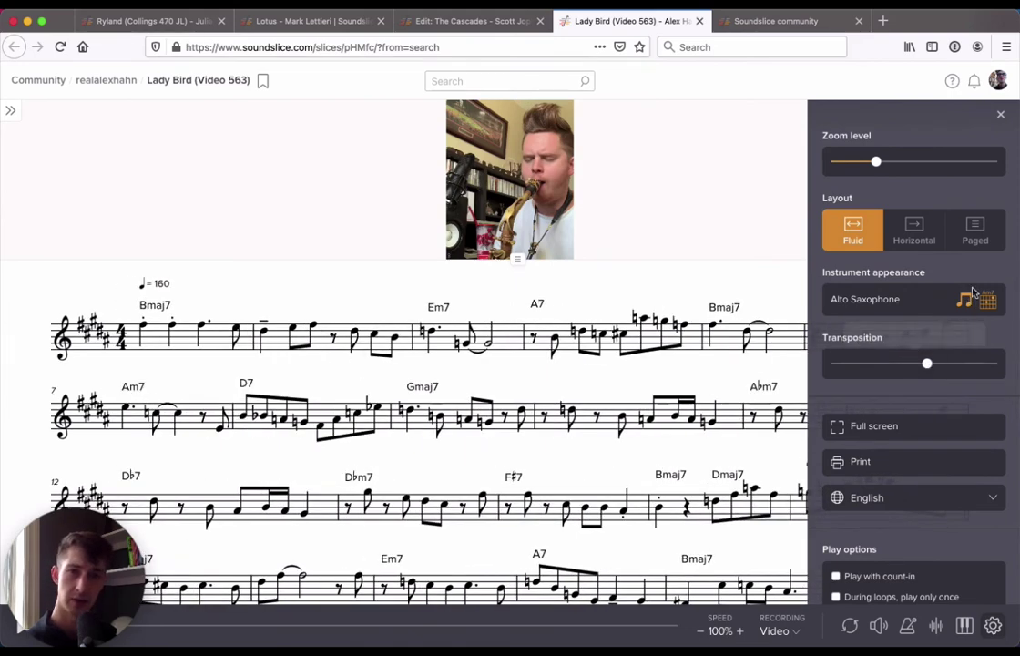
left_click(1001, 115)
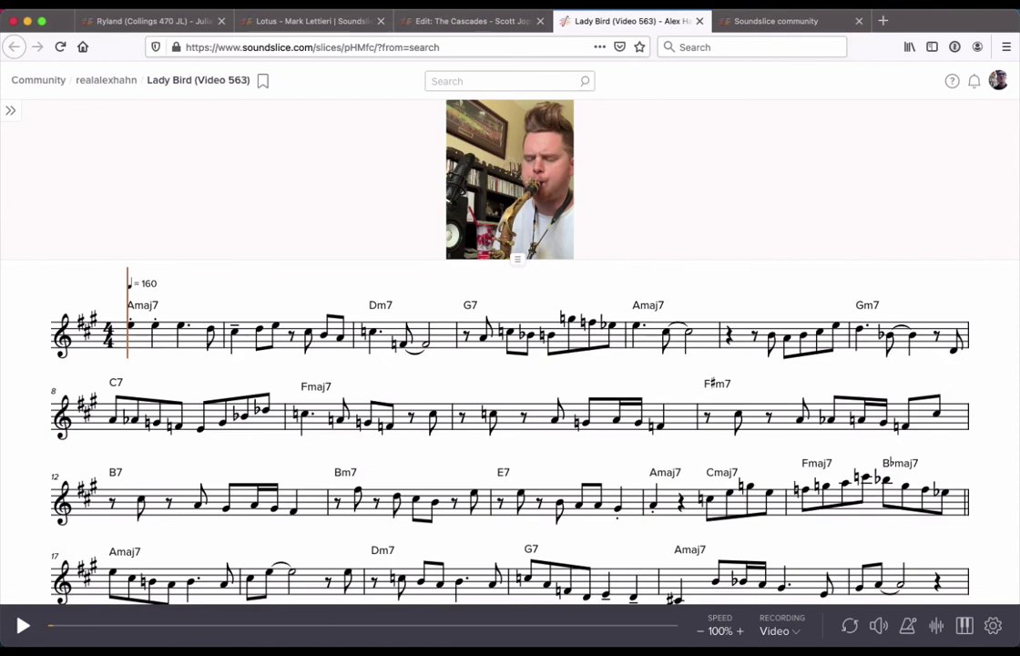
- Play the Lady Bird lesson, open the volume mixer, and lower the Metronome volume
key("space")
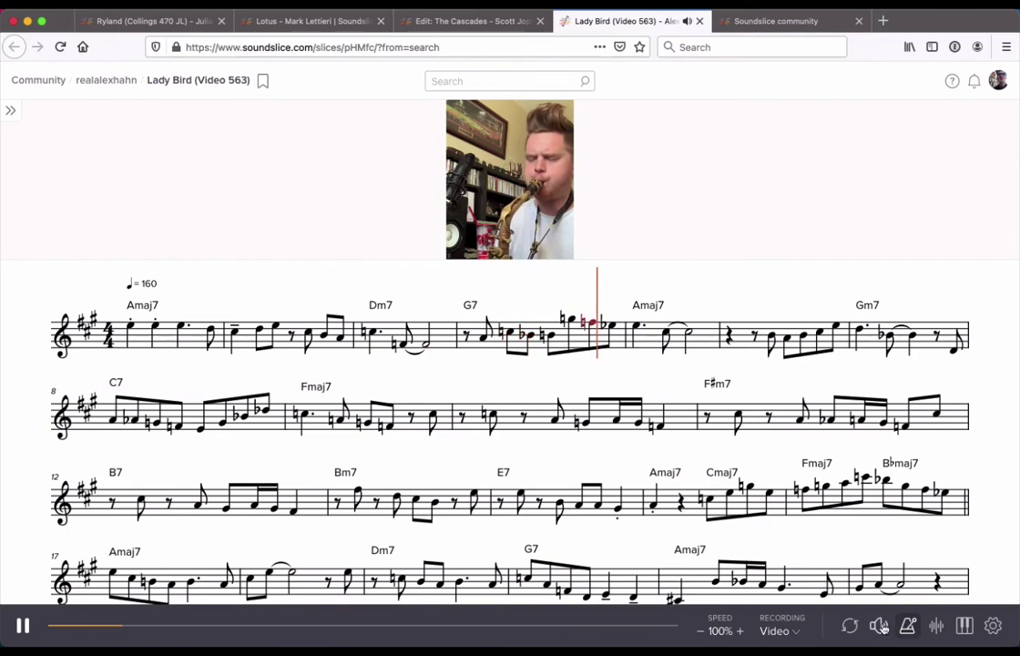
left_click(878, 626)
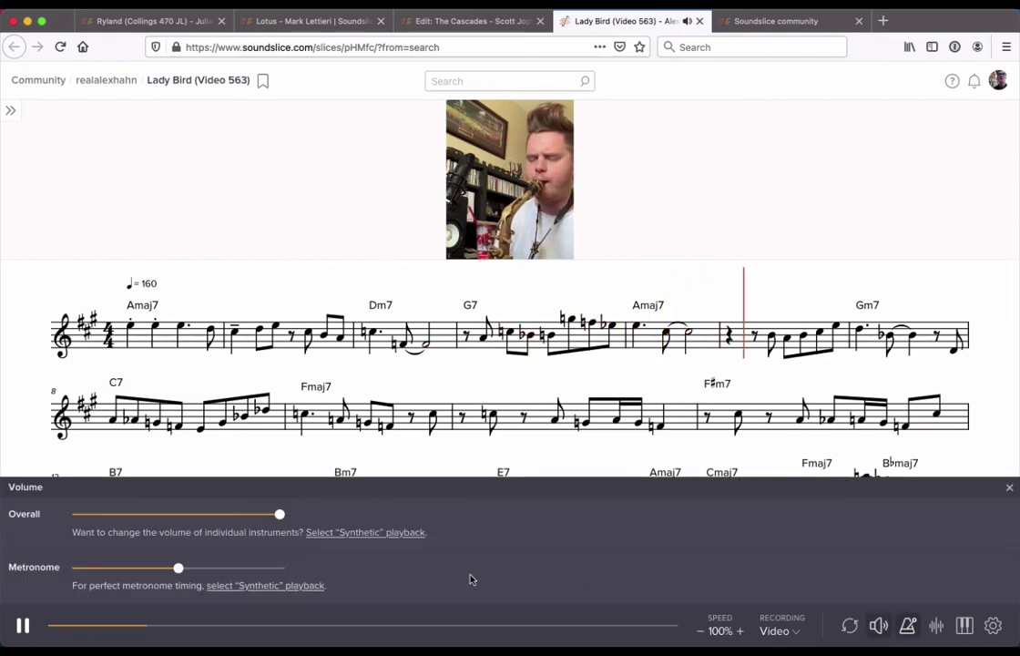
left_click_drag(179, 569, 160, 574)
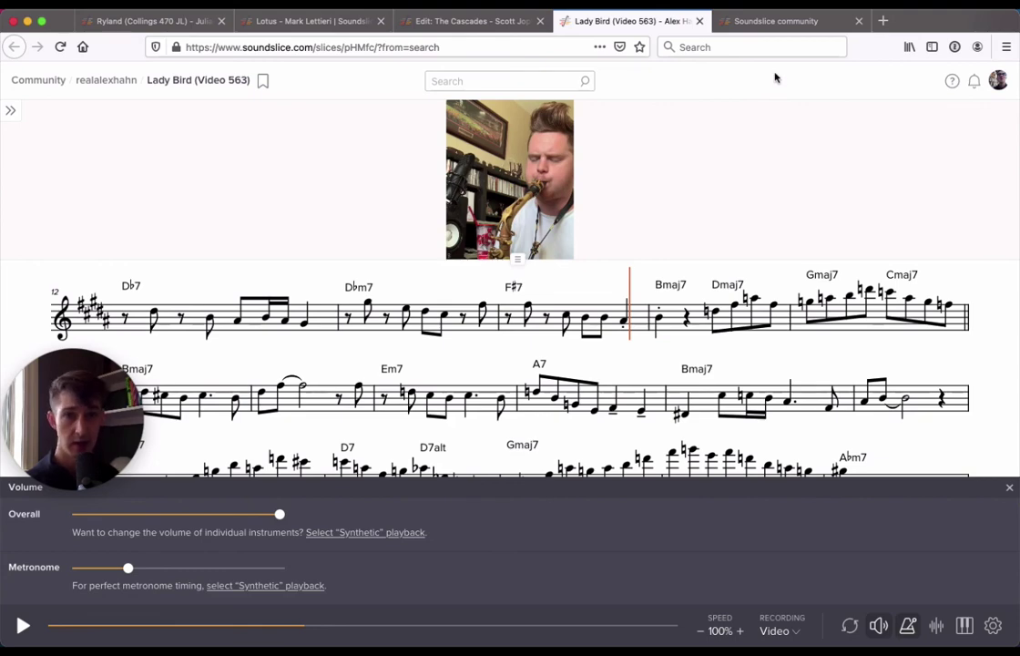
- Switch to the community tab and scroll through the Blues, Bluegrass and featured-musician rows
left_click(758, 25)
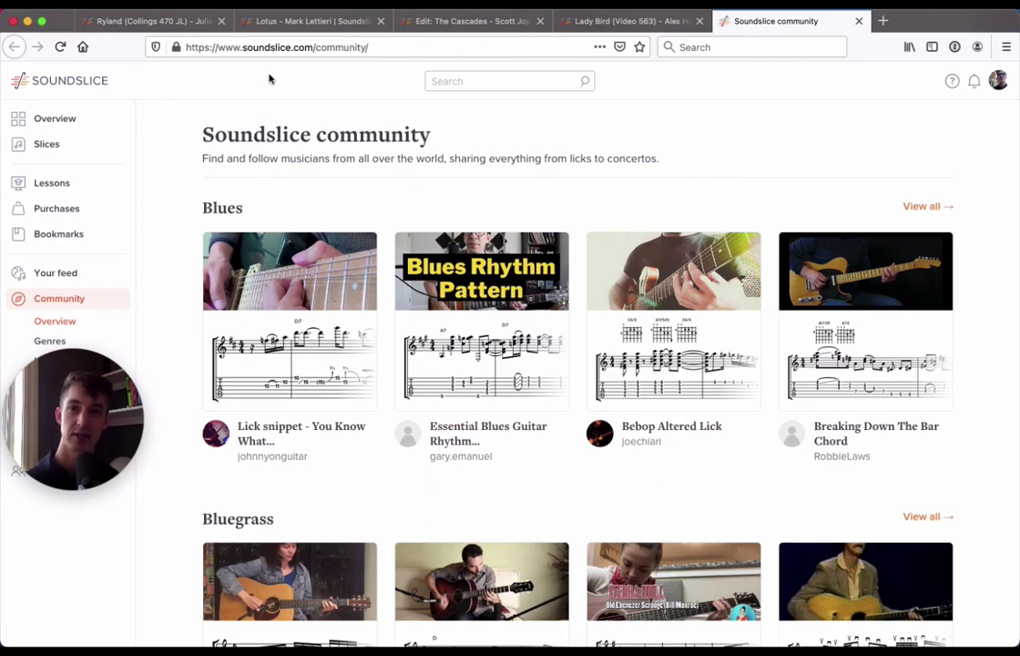
scroll(456, 436, "down", 3)
scroll(455, 435, "down", 4)
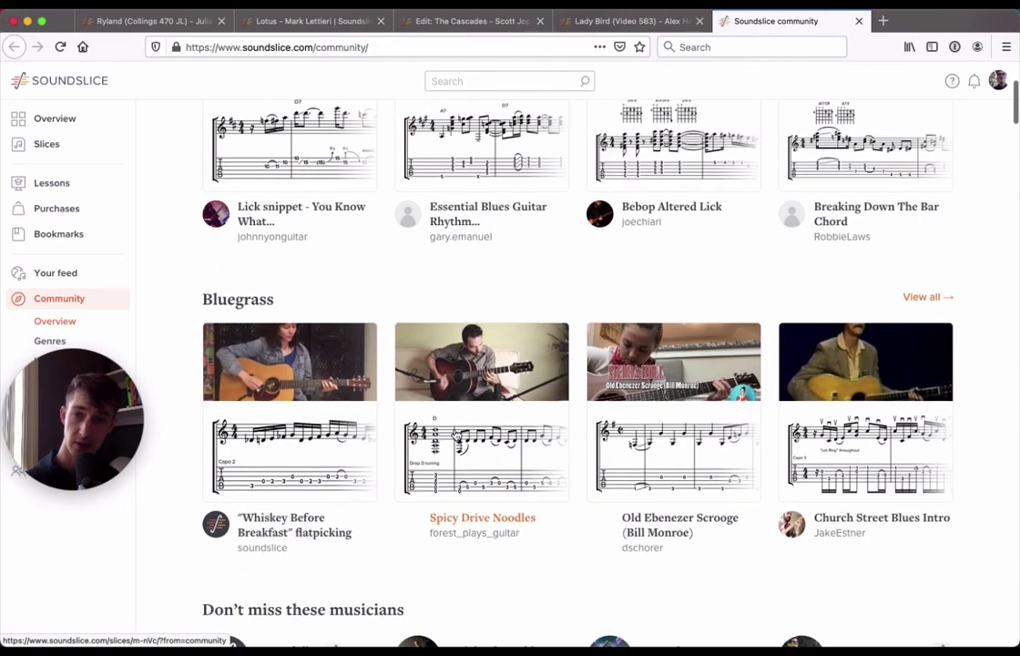
scroll(455, 435, "down", 2)
scroll(455, 435, "down", 6)
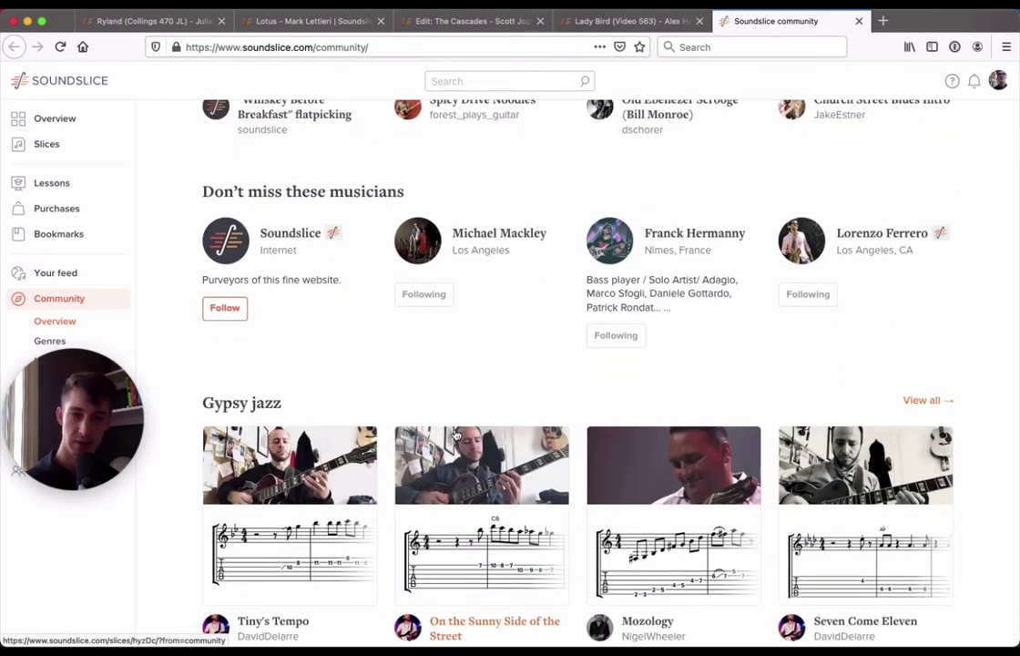
scroll(455, 435, "up", 1)
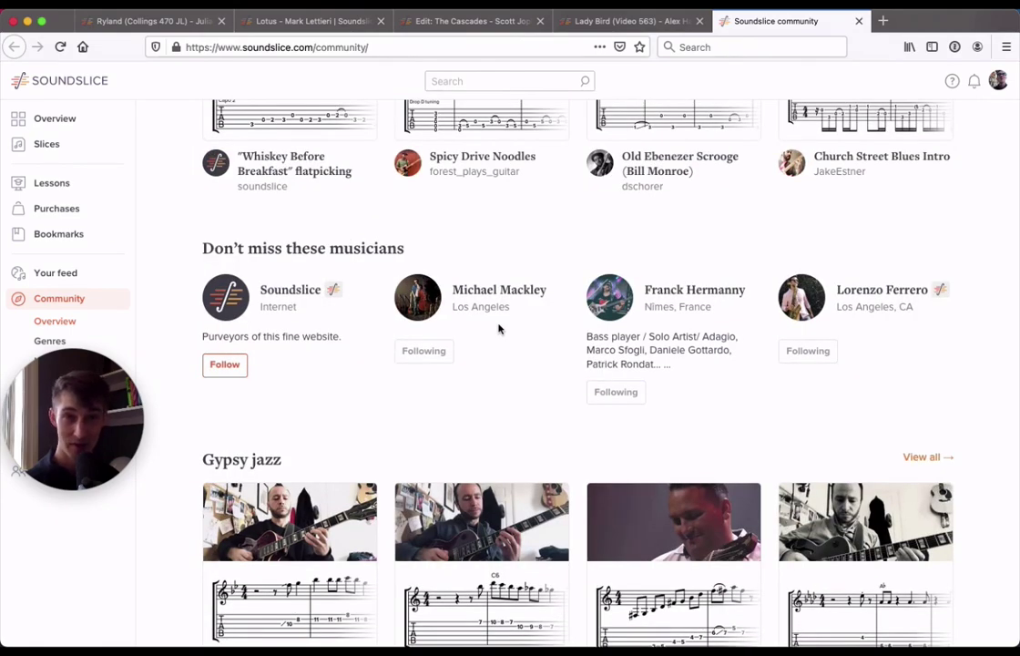